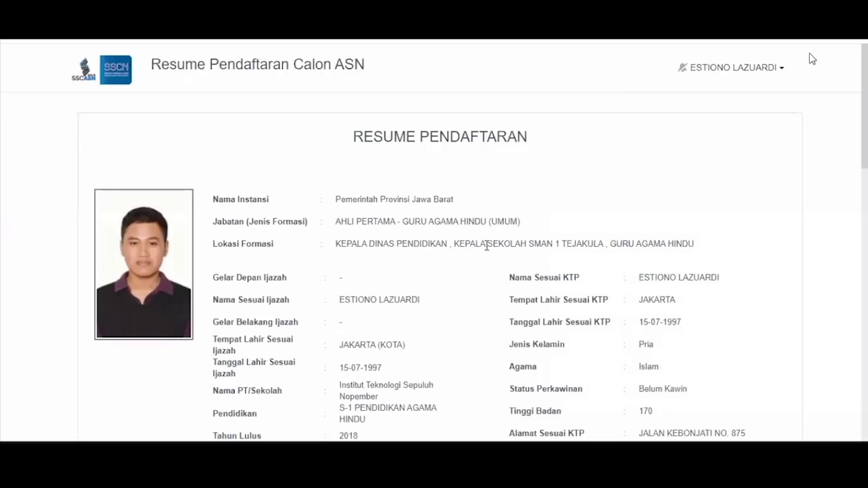
Preview the resignation answer's upload, restore 'Ya' for continuing, and open the Daftar Riwayat Hidup form
scroll(411, 141, down, 15)
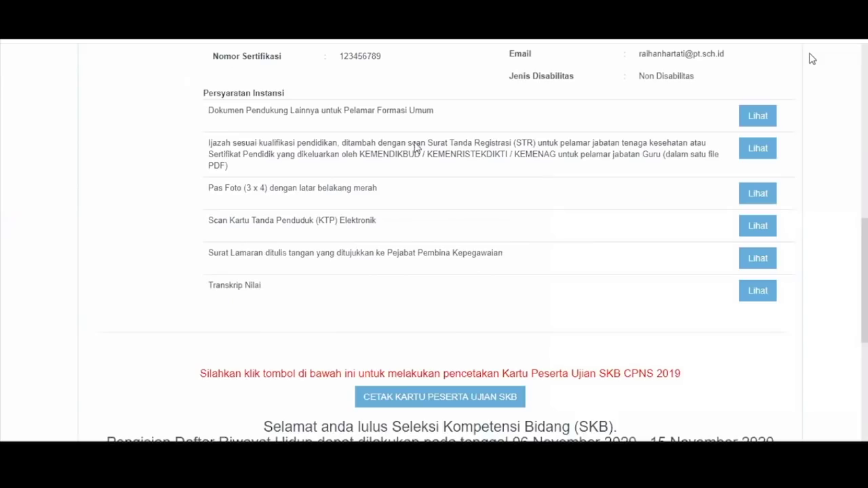
scroll(411, 142, down, 3)
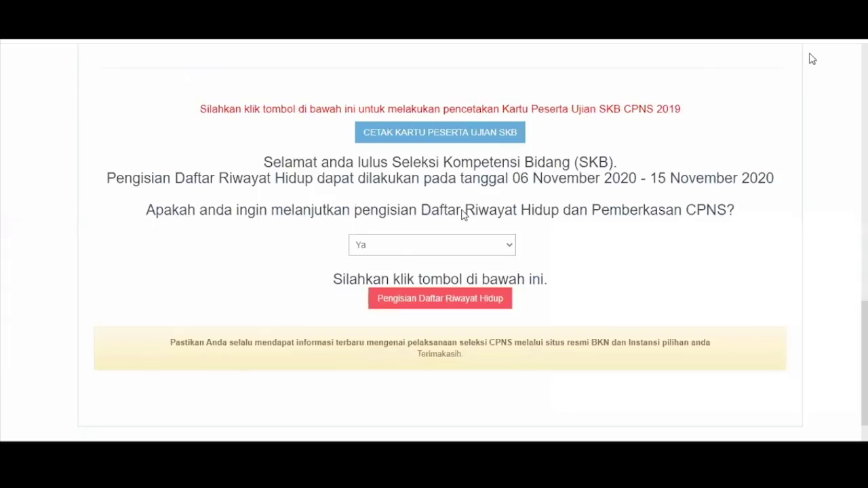
click(486, 249)
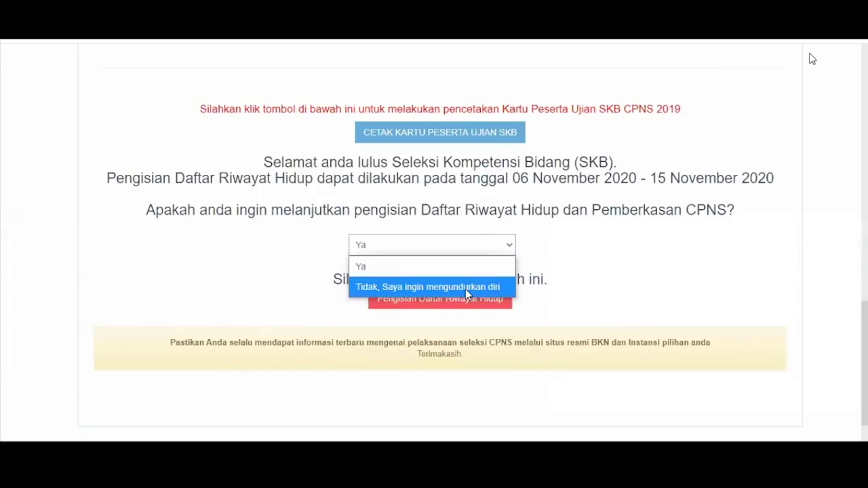
click(555, 260)
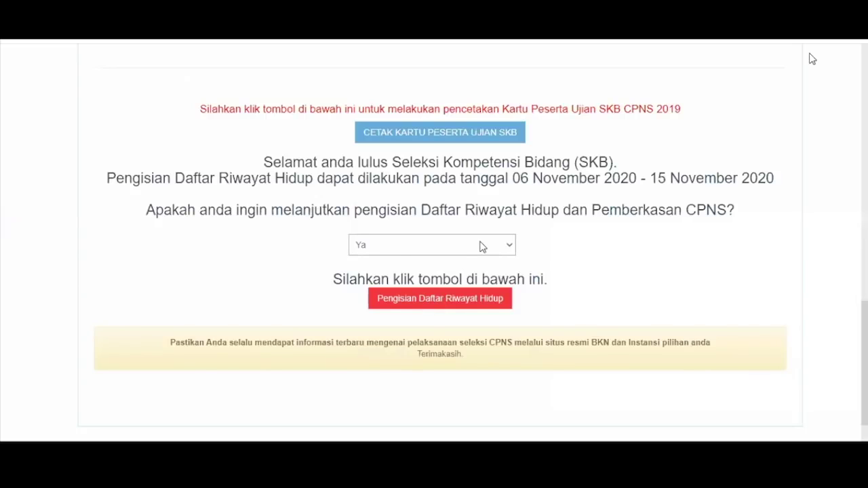
click(482, 247)
click(446, 290)
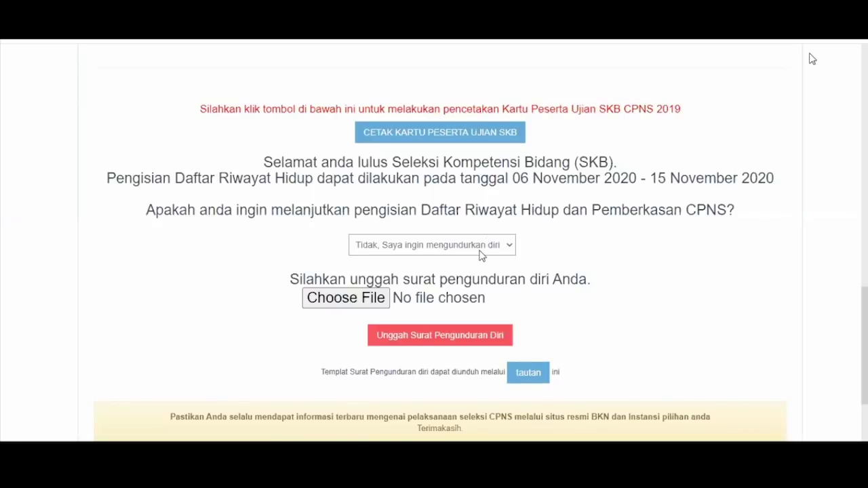
click(467, 269)
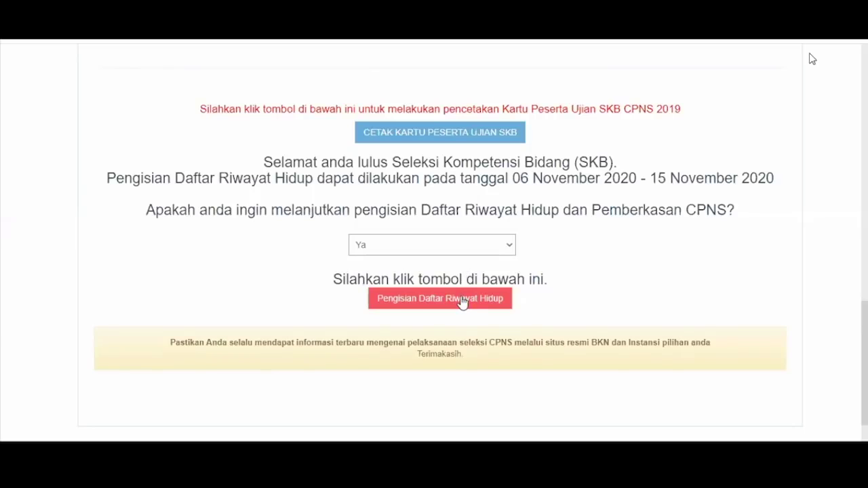
click(462, 302)
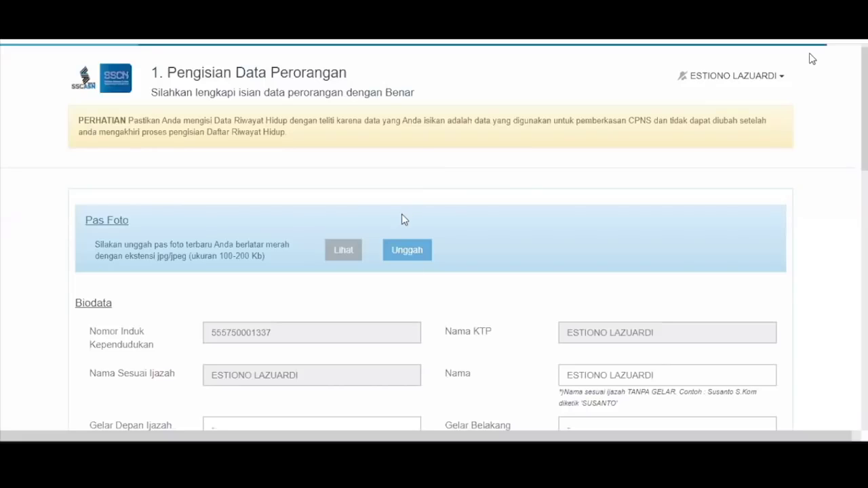
Upload cinta.jpg as the pas foto and acknowledge the success message
click(399, 251)
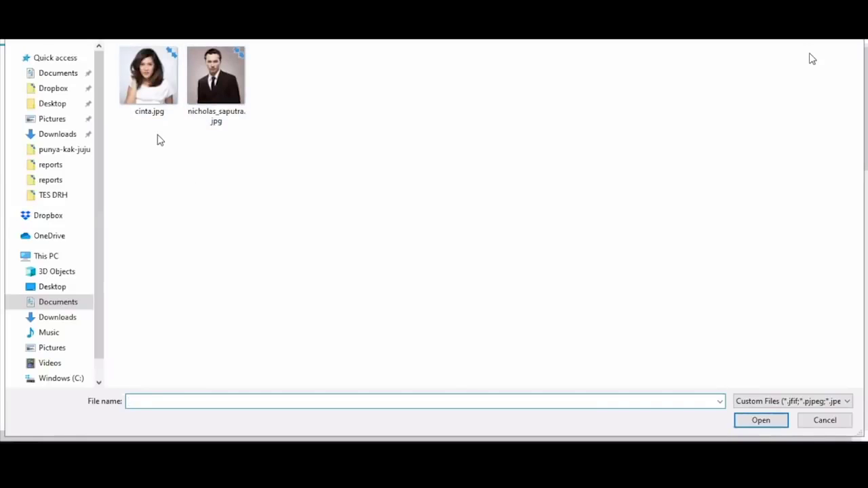
click(150, 82)
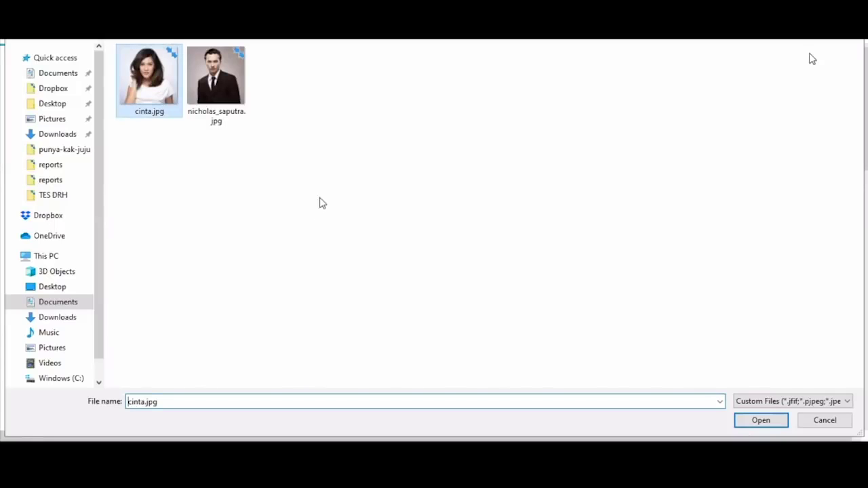
key(Return)
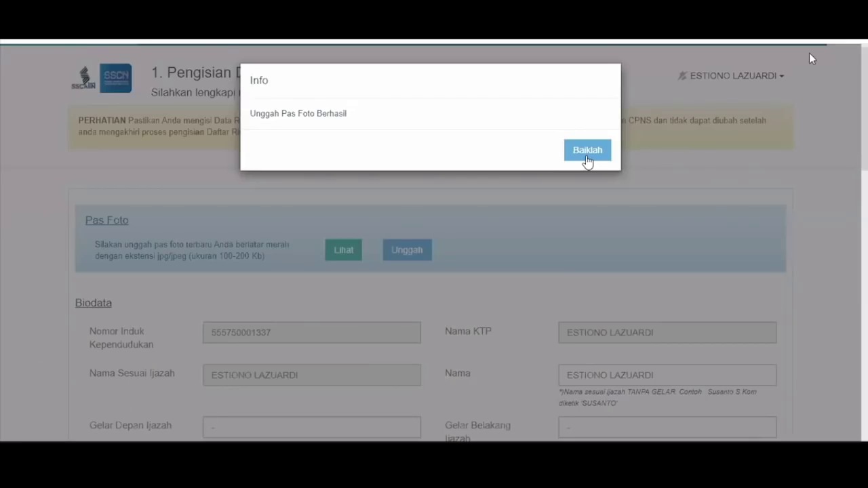
click(366, 263)
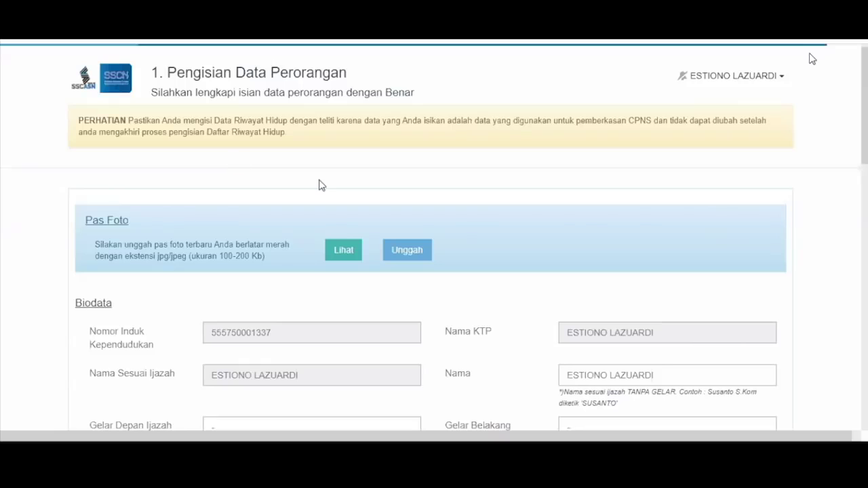
scroll(445, 216, down, 3)
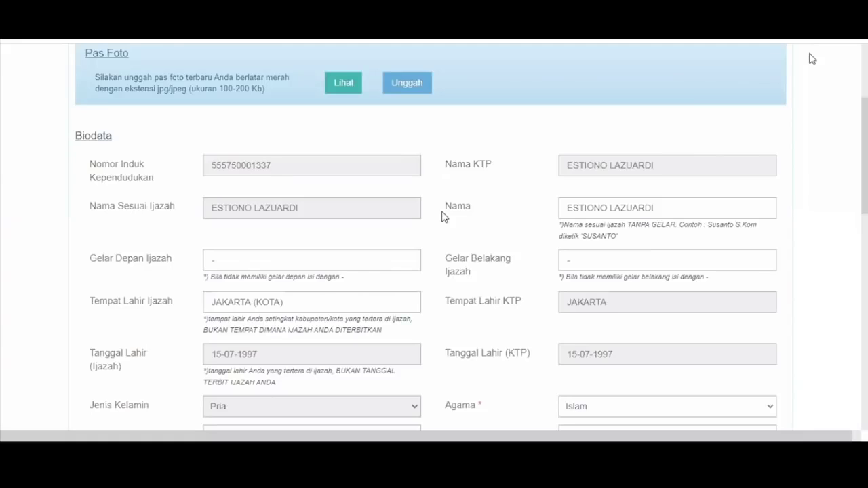
scroll(447, 215, down, 1)
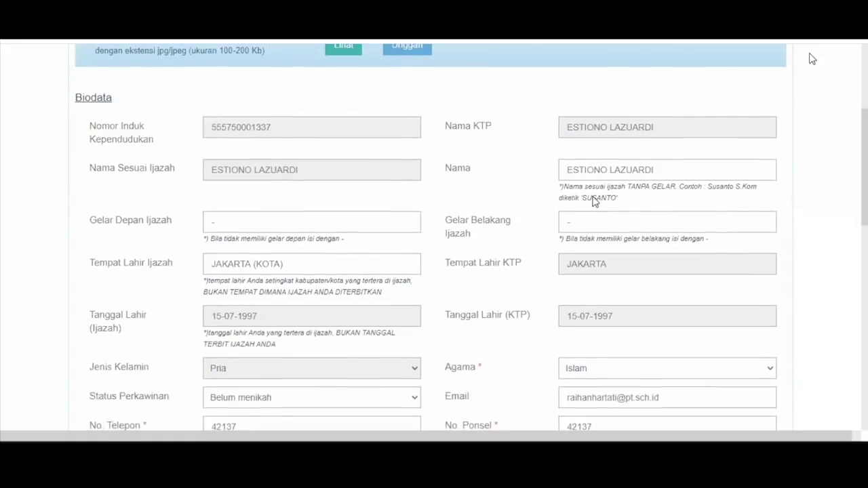
click(662, 171)
double_click(644, 173)
click(668, 178)
scroll(381, 236, down, 1)
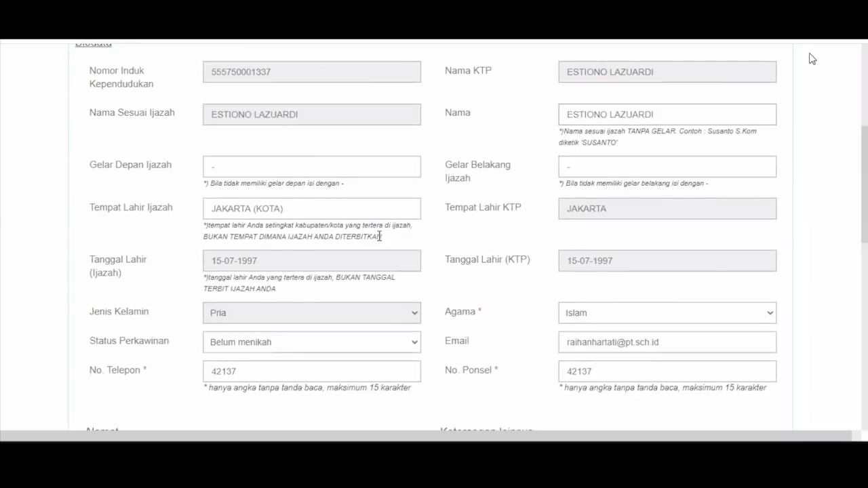
scroll(575, 163, down, 1)
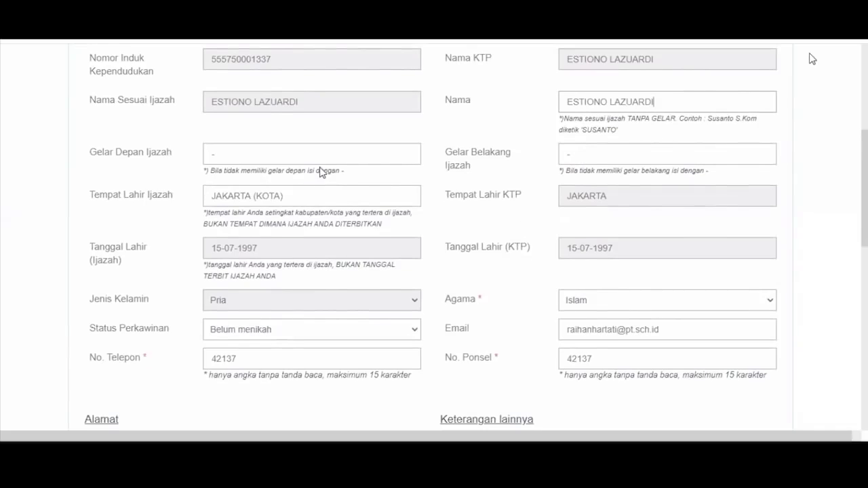
scroll(322, 172, up, 1)
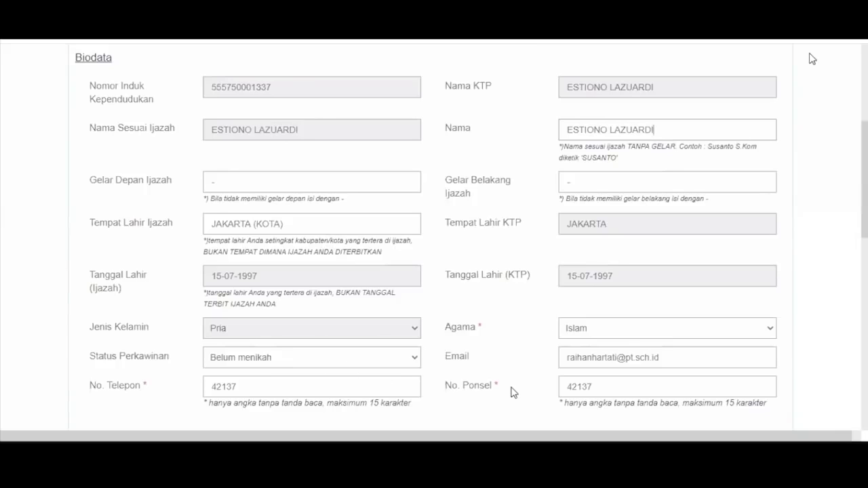
scroll(560, 348, down, 1)
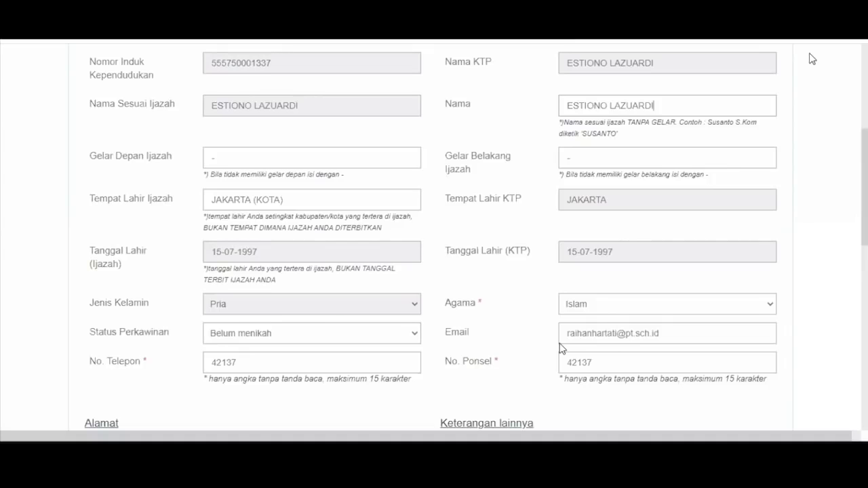
scroll(559, 348, down, 3)
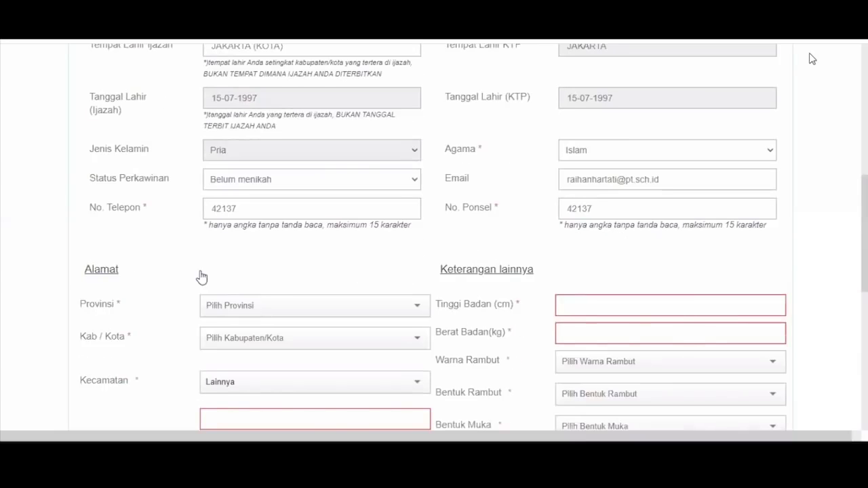
Choose province ACEH, regency ACEH BARAT DAYA (KAB), district SETIA and village Lainnya
scroll(262, 240, down, 1)
scroll(262, 240, down, 1)
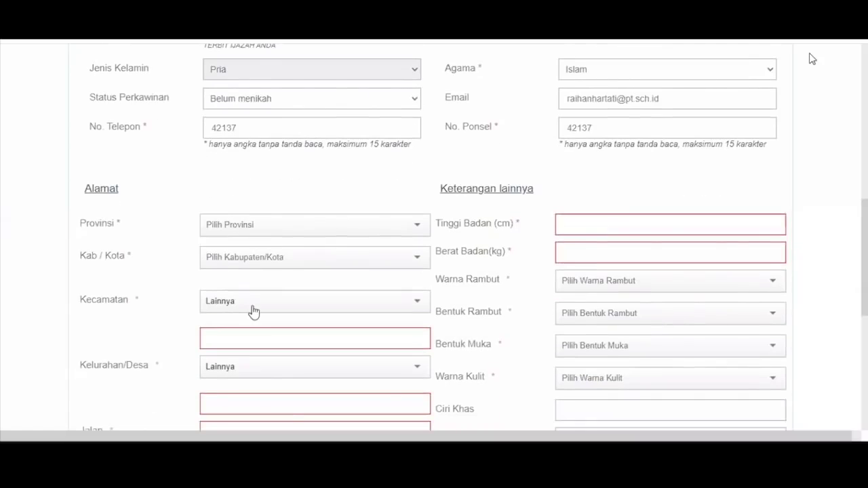
click(253, 310)
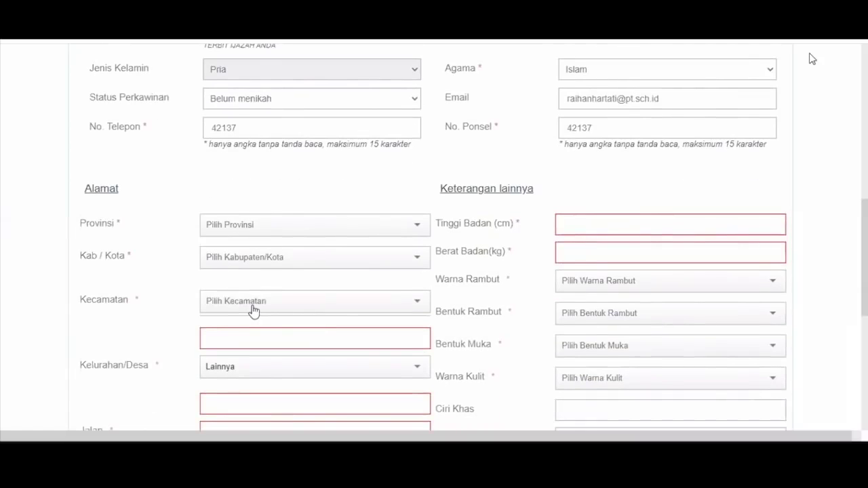
click(268, 301)
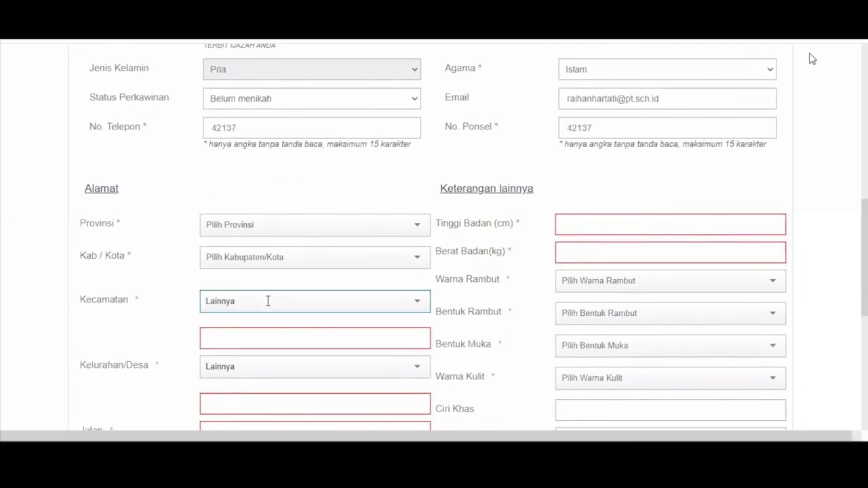
click(277, 258)
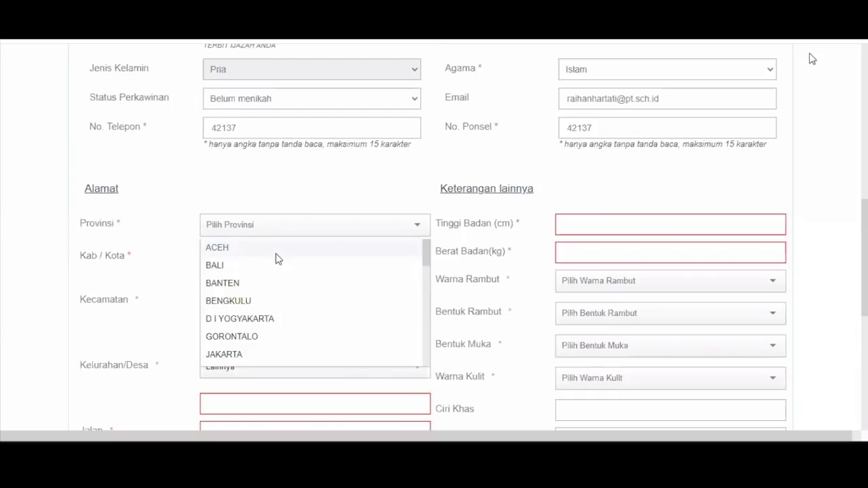
click(277, 253)
click(275, 261)
click(275, 287)
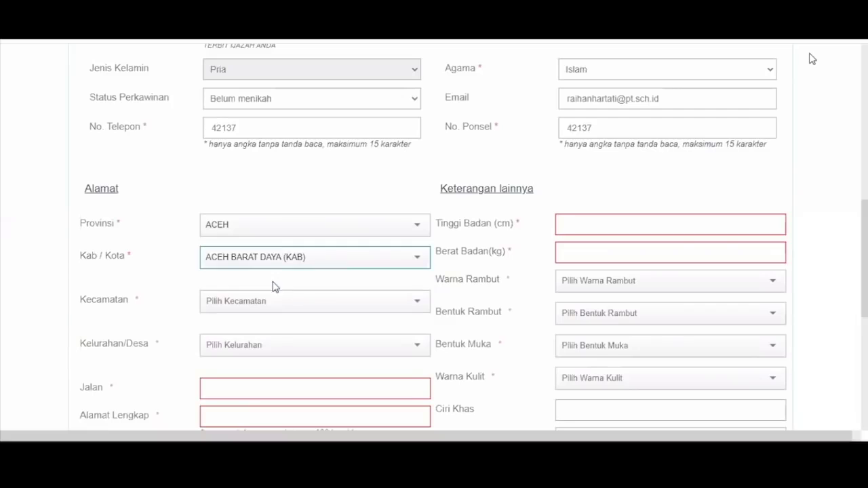
click(271, 302)
click(270, 277)
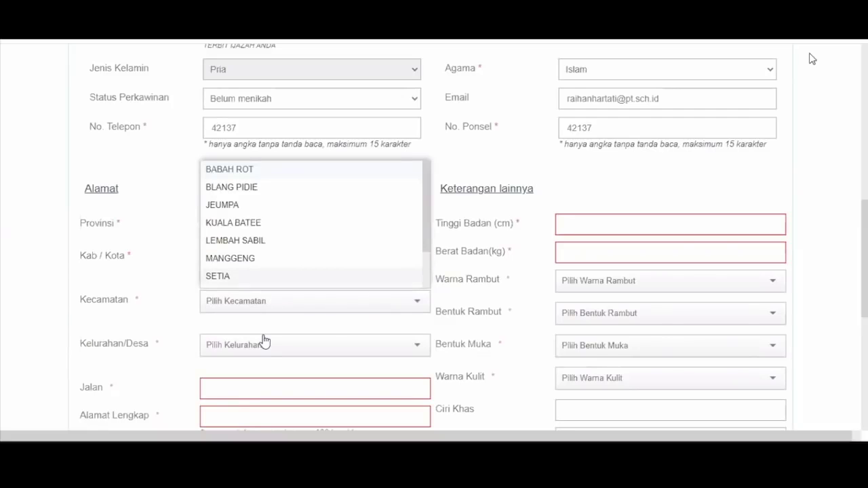
click(265, 341)
scroll(278, 265, down, 1)
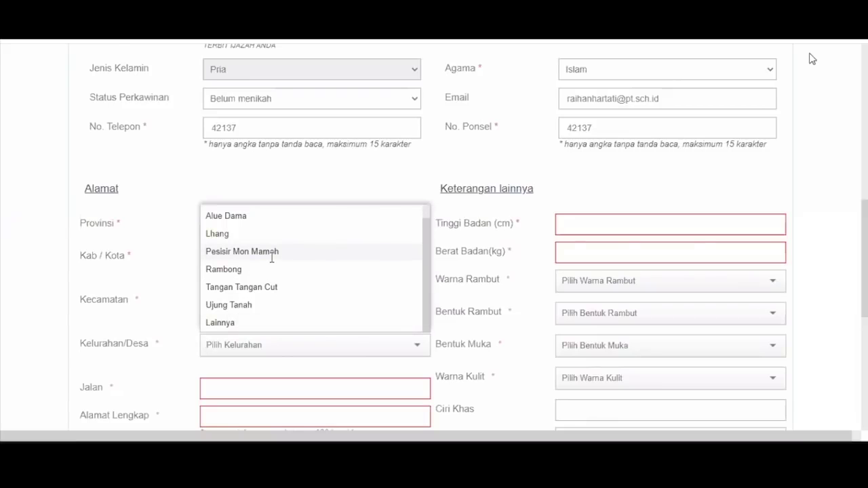
click(280, 323)
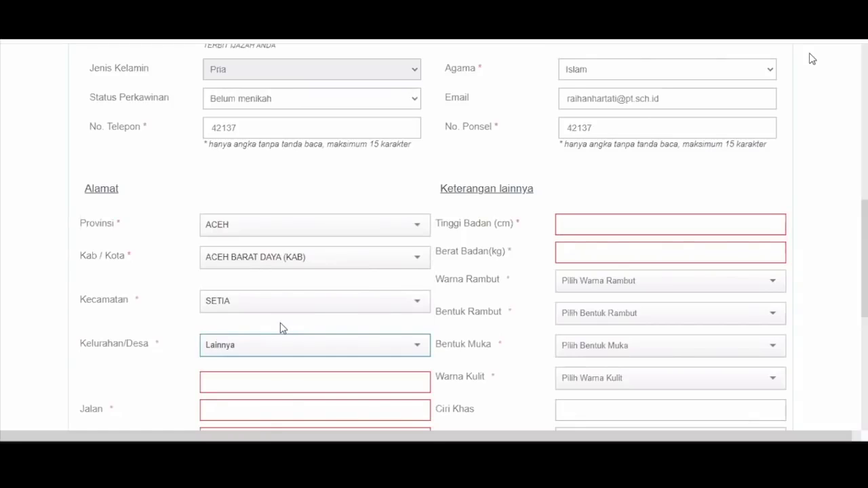
Enter village 'kelurahan', street 'jalan', full address 'alamat lengkap' and postcode 12345
scroll(280, 325, down, 1)
click(279, 331)
text(kelurahan)
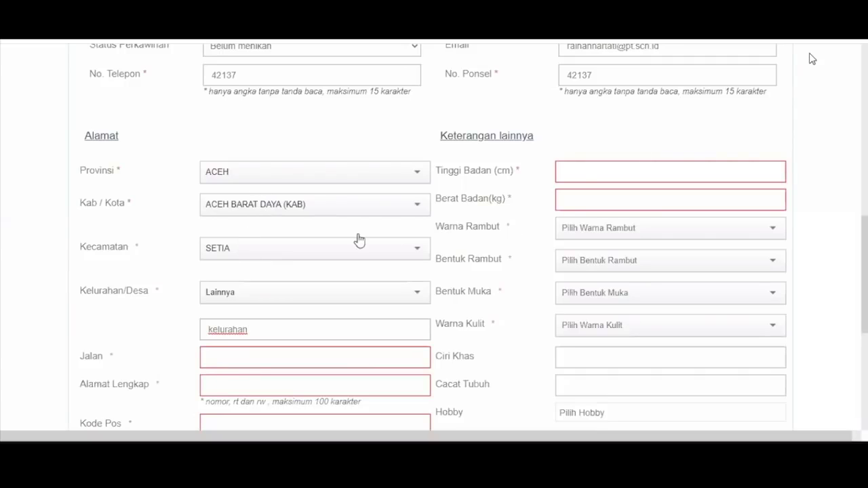
scroll(346, 231, down, 1)
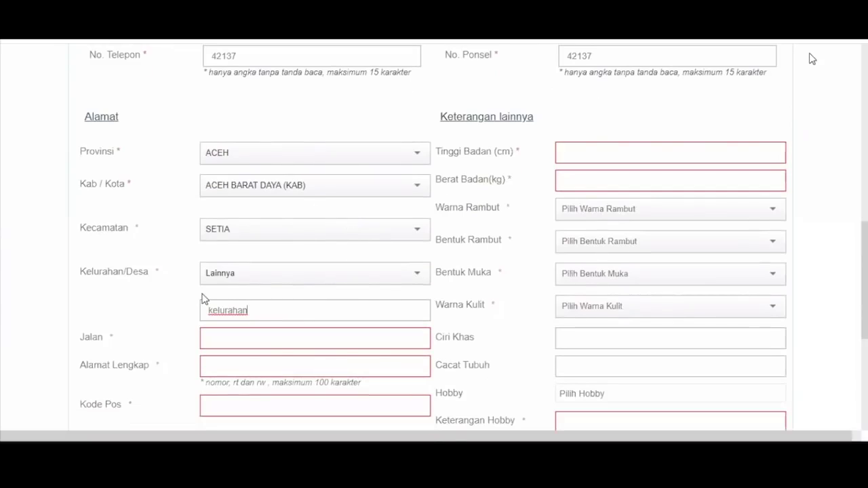
scroll(245, 252, down, 1)
click(245, 251)
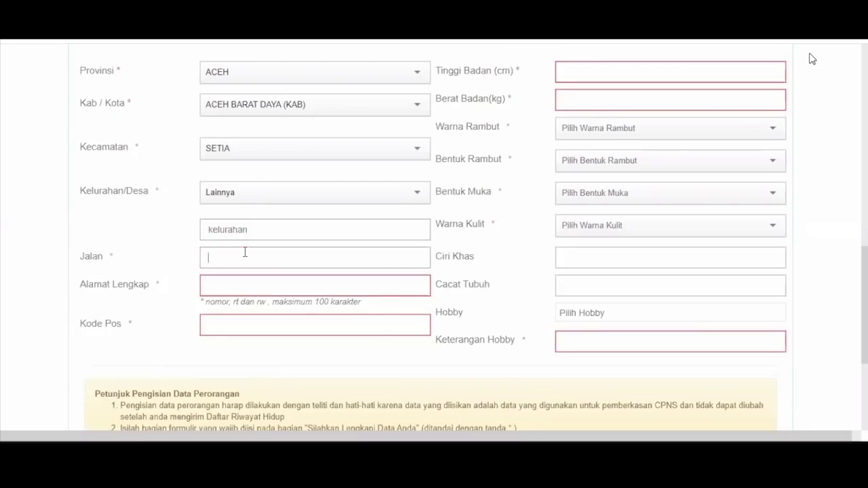
text(jalan)
key(Tab)
text(alamat lengkap)
key(Tab)
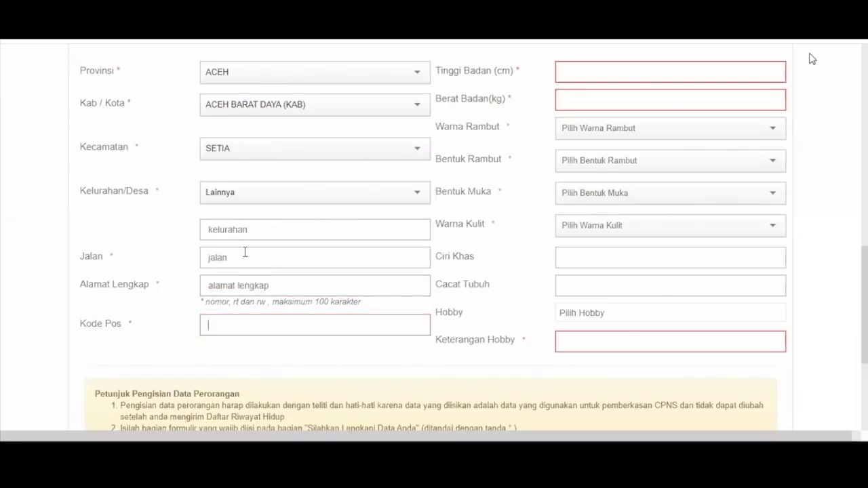
text(12345)
Enter height 167 and weight 45; choose HITAM, LURUS, KOTAK and KUNING LANGSAT traits
scroll(580, 151, up, 1)
click(580, 151)
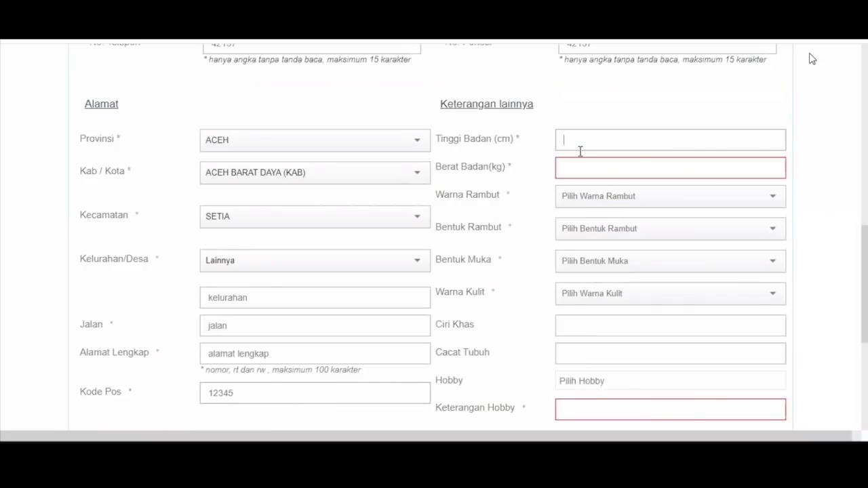
text(167)
key(Tab)
text(45)
key(Tab)
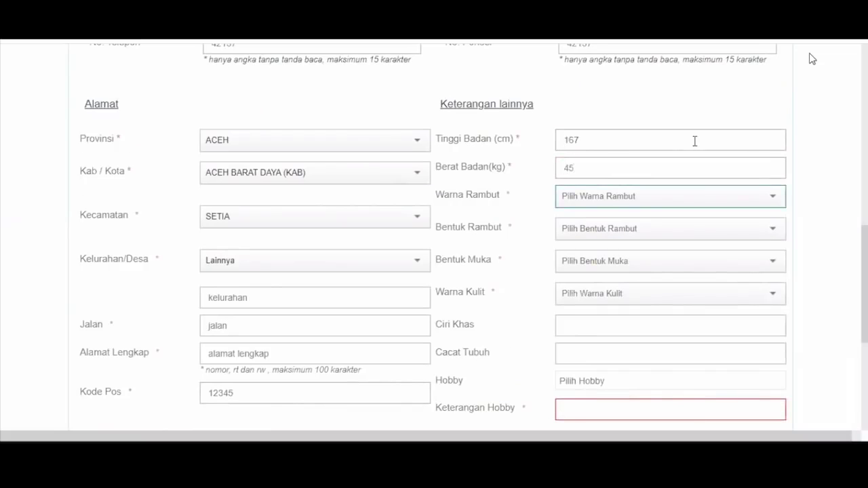
key(h)
key(Tab)
key(l)
key(Tab)
key(k)
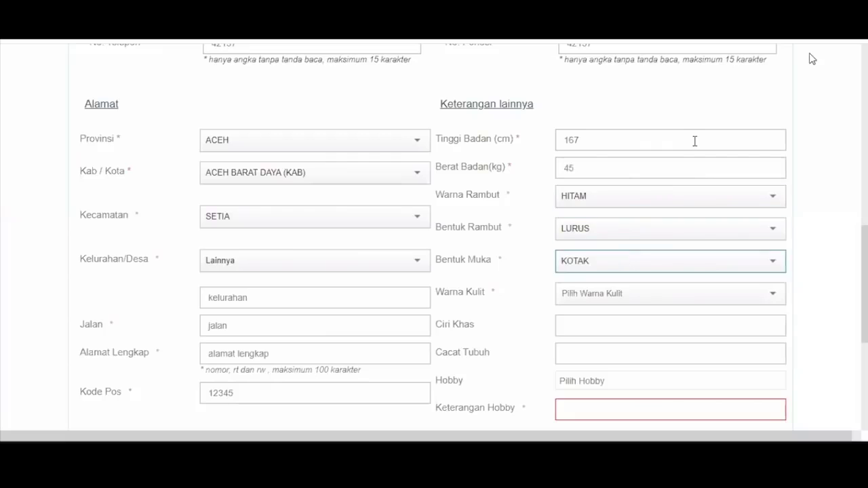
key(Tab)
key(k)
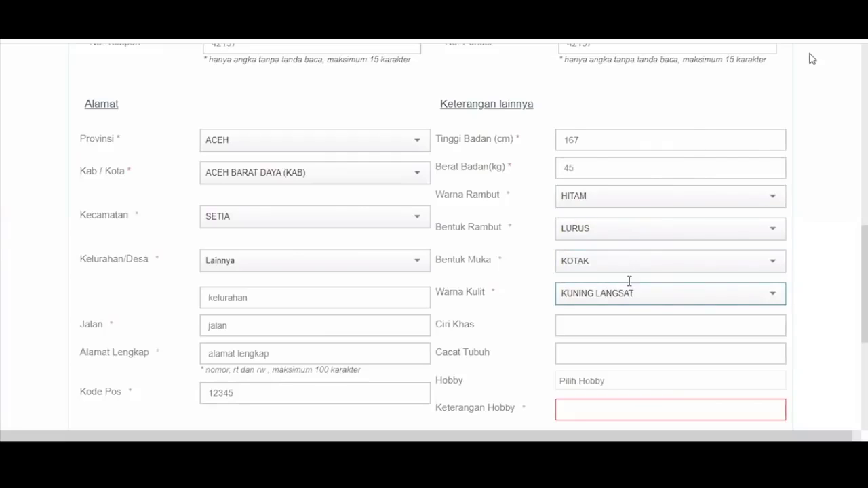
Add hobbies OLAHRAGA and MENULIS with the hobby note 'olahraga tenis'
scroll(605, 268, down, 2)
scroll(605, 266, down, 1)
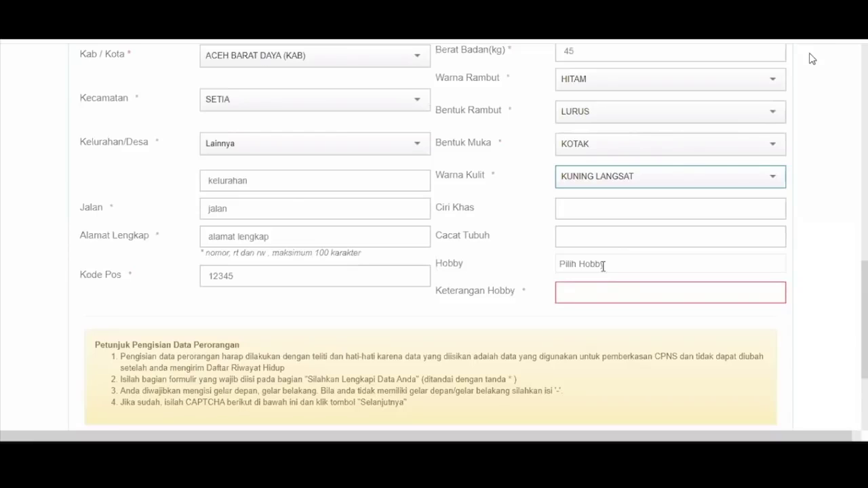
click(603, 267)
click(606, 305)
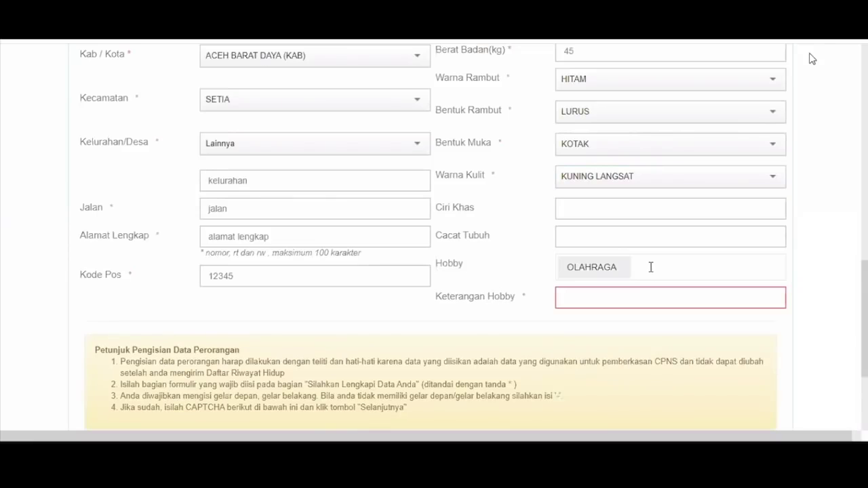
click(651, 267)
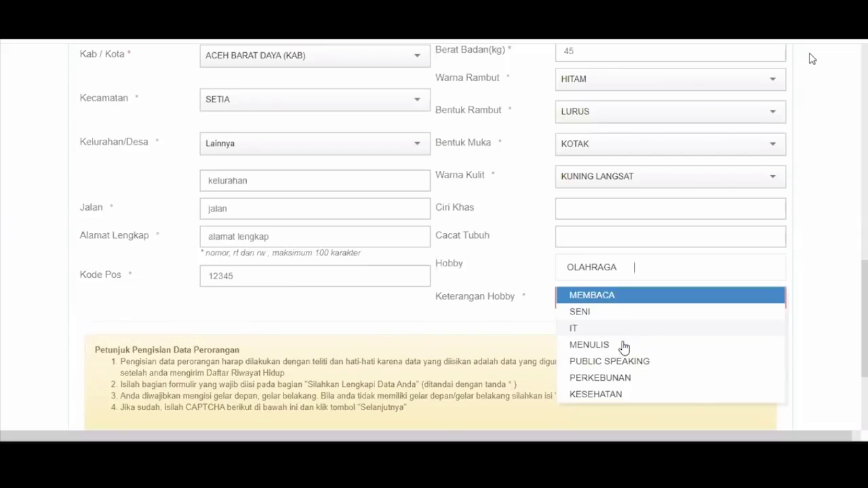
click(624, 346)
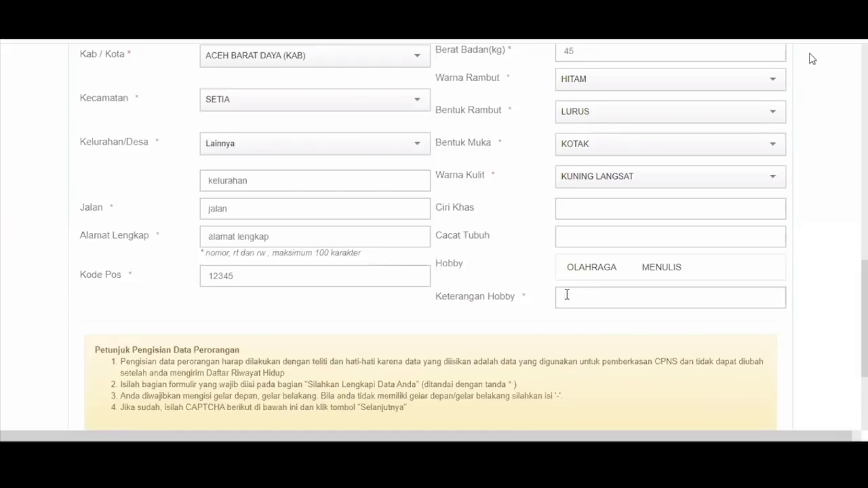
text(olahraga)
text(tenis)
scroll(325, 286, down, 1)
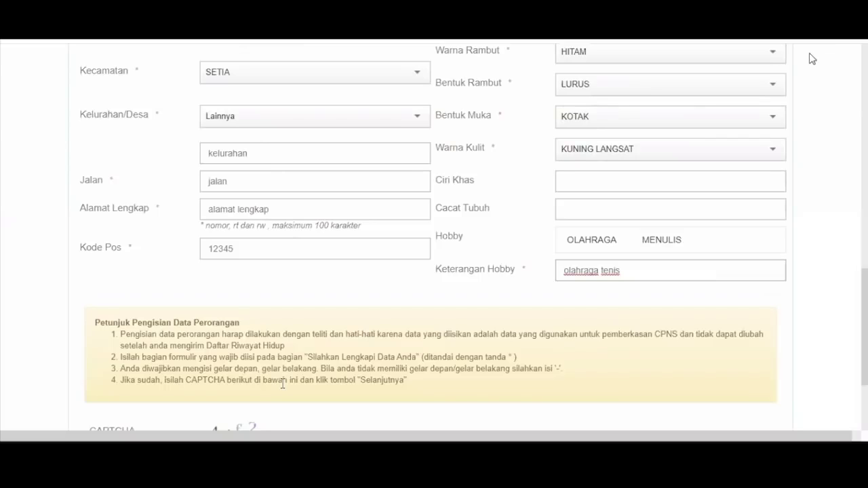
Save the personal data and continue to the 2. Pendidikan page
scroll(462, 387, down, 3)
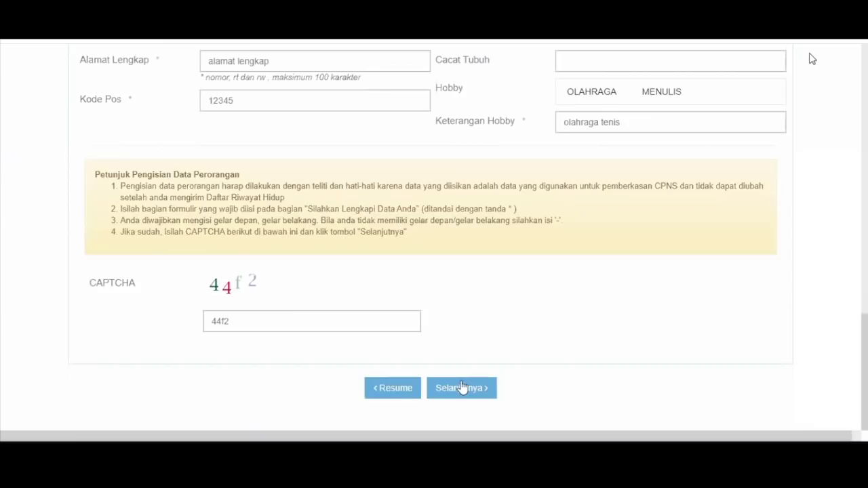
click(461, 386)
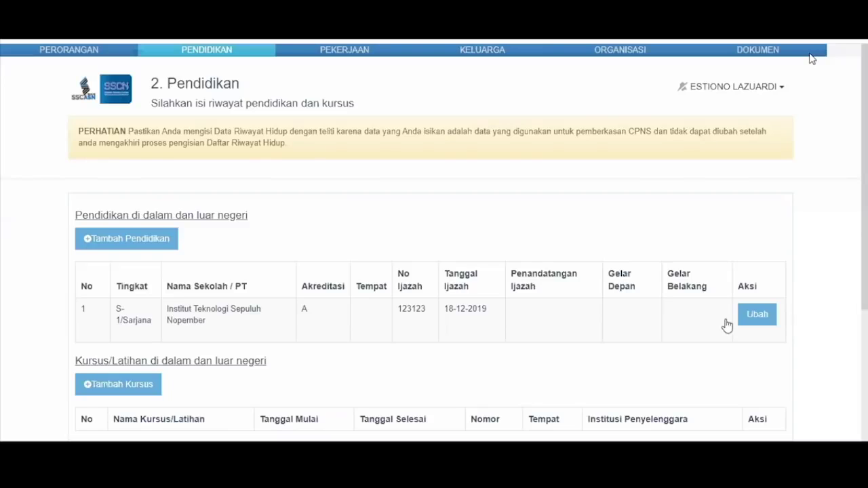
Edit the S-1 record: place JAKARTA SELATAN (KOTA), signatory rektor, front title '-', rear title s.kom
click(757, 316)
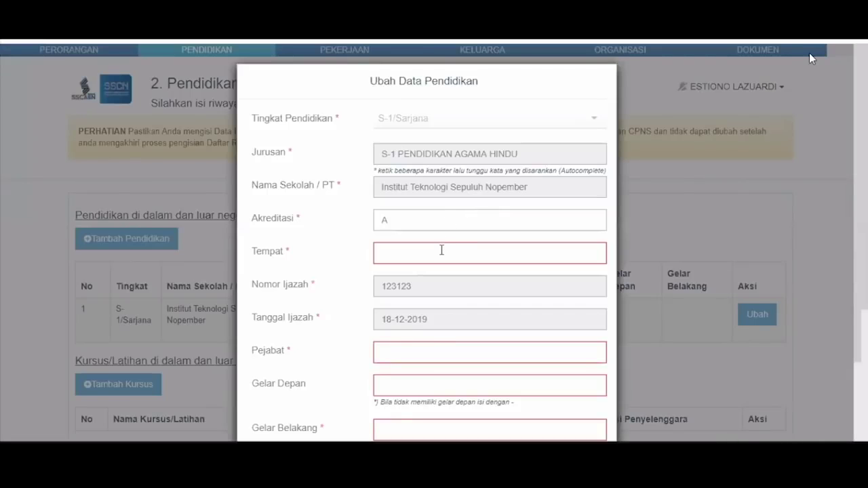
click(441, 250)
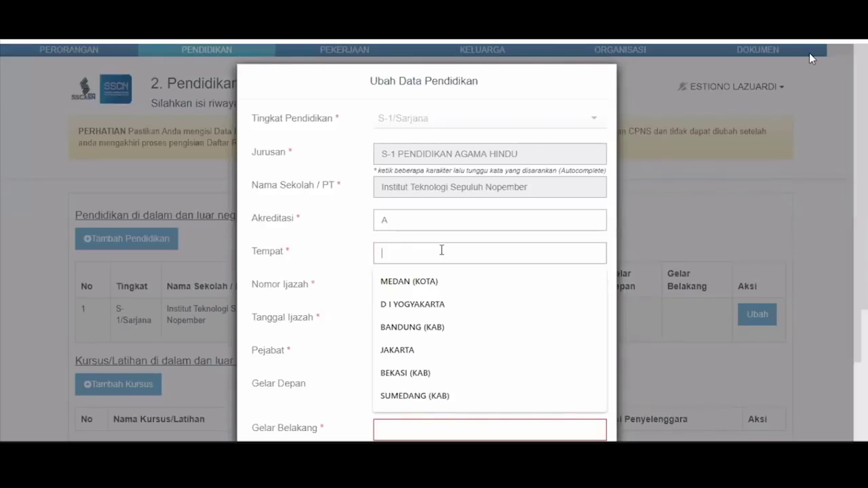
text(jakarta)
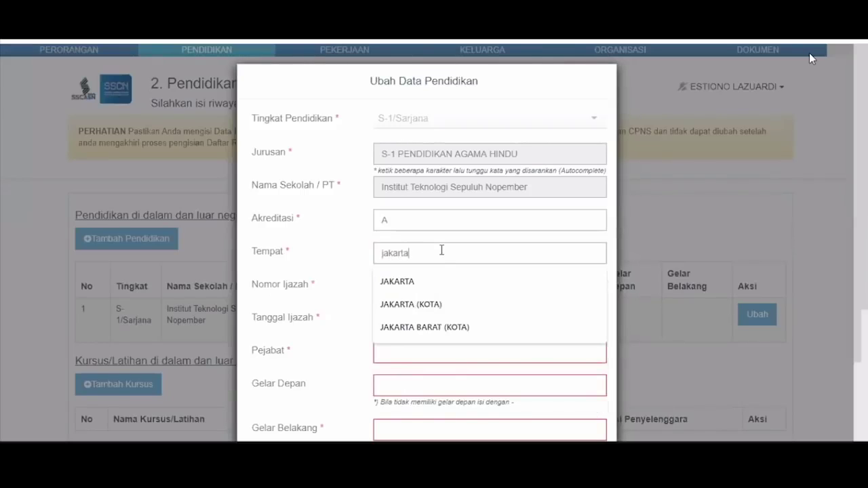
click(430, 366)
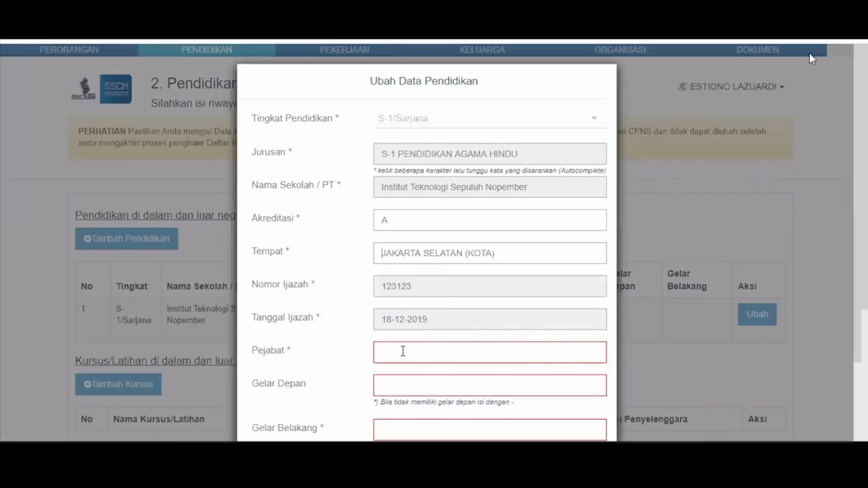
click(403, 350)
text(rekto)
key(Tab)
text(-)
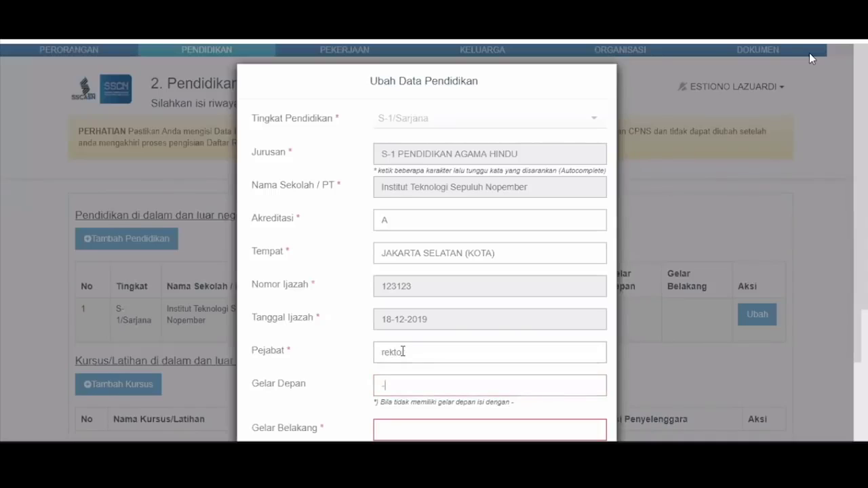
key(Tab)
text(s.)
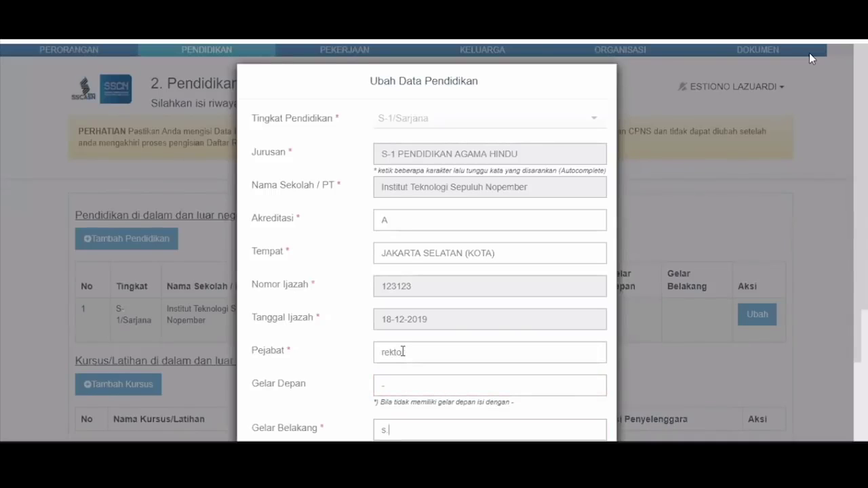
text(kom)
scroll(539, 388, down, 2)
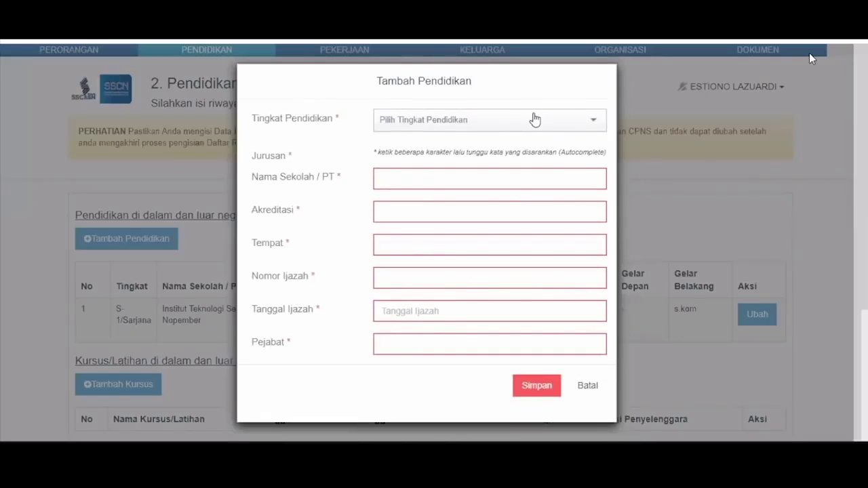
Set education level SLTA, major SMA, school name 'sma' and accreditation A
click(536, 119)
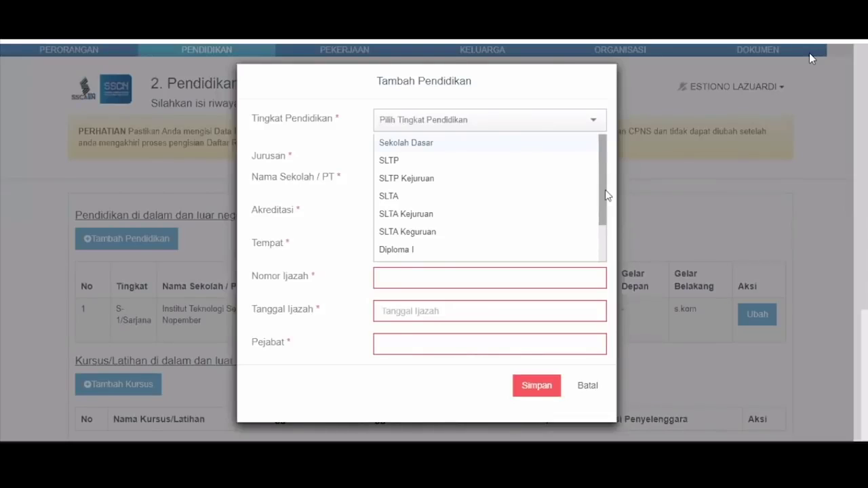
scroll(606, 197, down, 1)
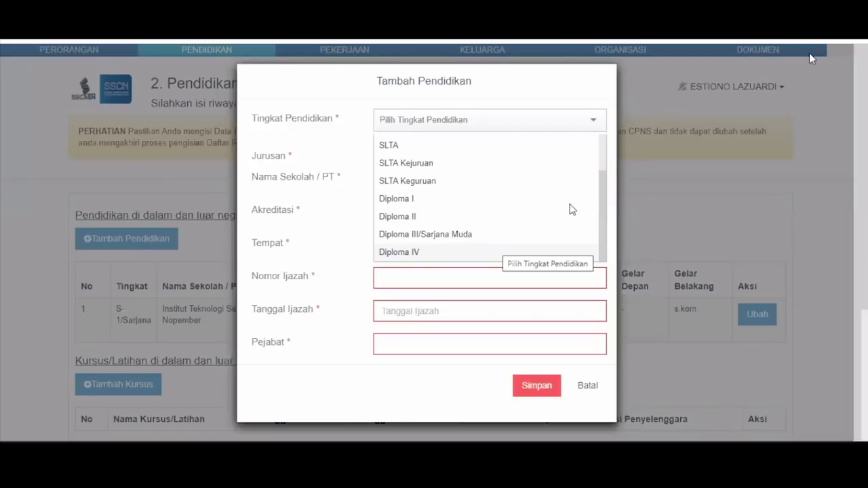
click(498, 148)
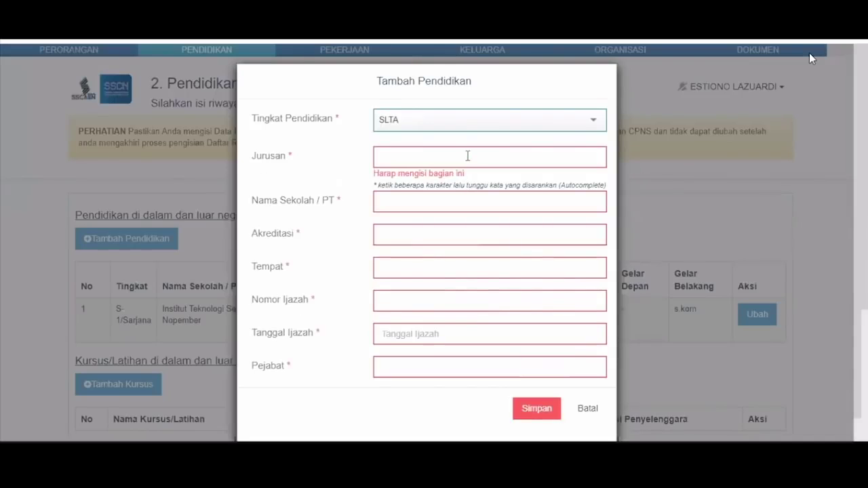
click(467, 156)
text(sma)
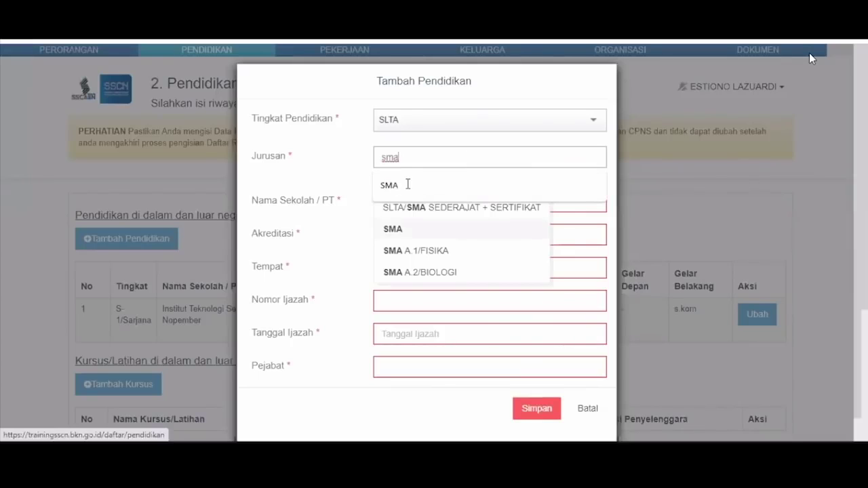
click(407, 184)
click(408, 188)
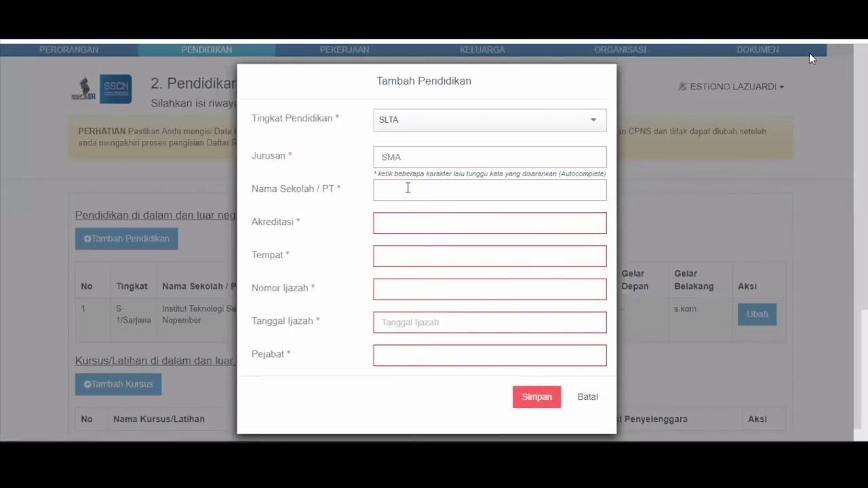
text(sma)
click(416, 215)
text(A)
Set place PAPUA, the certificate number, certificate date 16-06-2020 and signatory kepsek
click(404, 268)
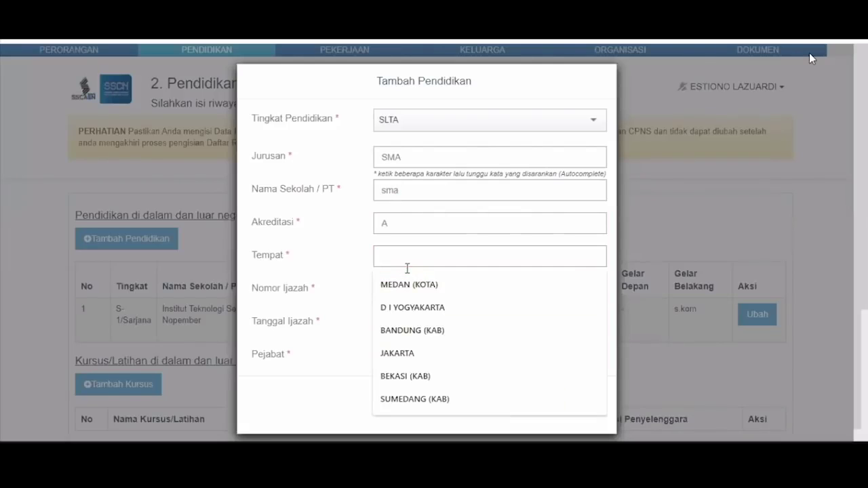
text(papua)
click(411, 287)
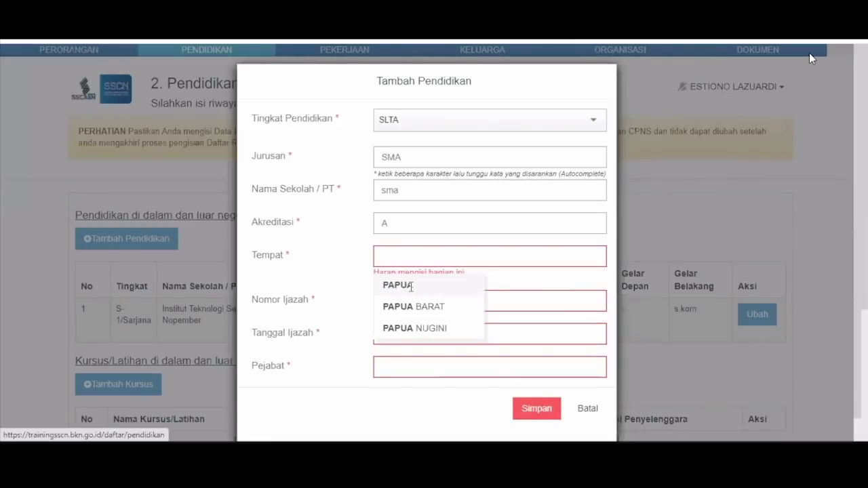
click(410, 290)
text(123)
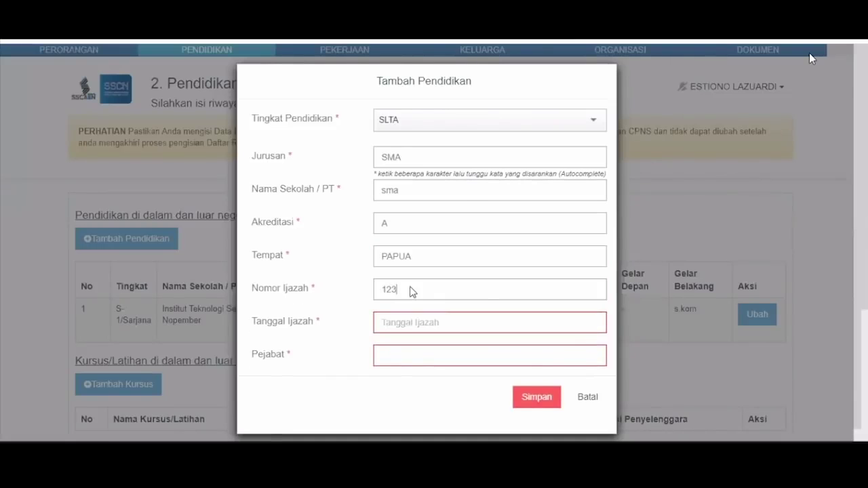
click(407, 323)
click(400, 252)
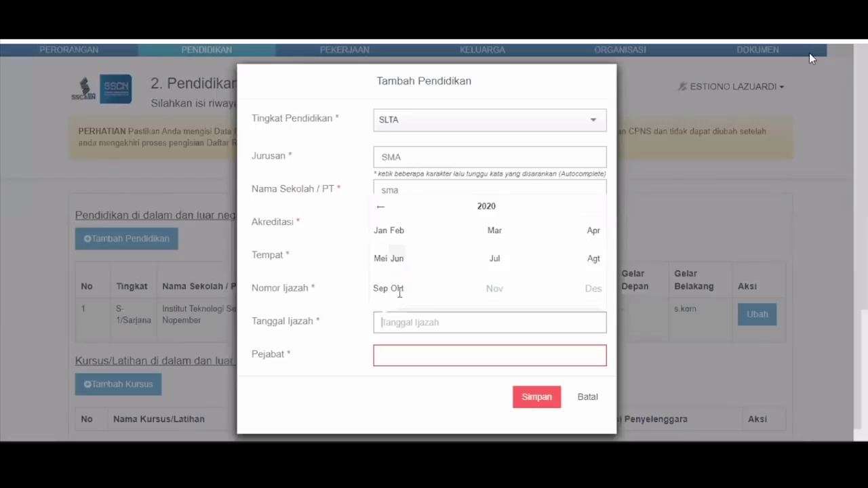
click(399, 292)
key(Tab)
text(p)
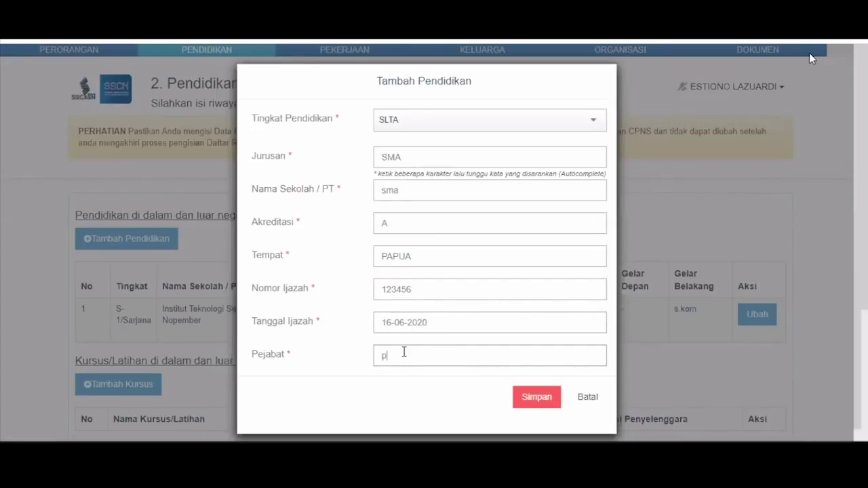
key(BackSpace)
text(kepsek)
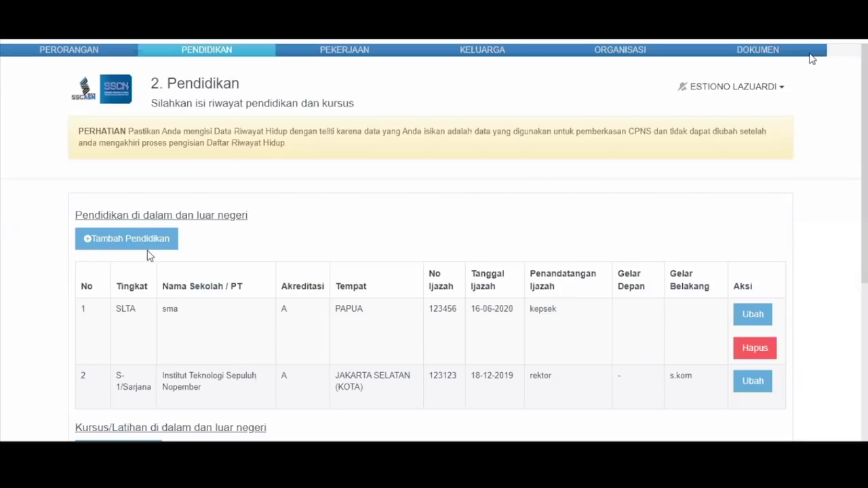
Check the course form's organising agency list and close it without choosing an agency
scroll(141, 232, down, 3)
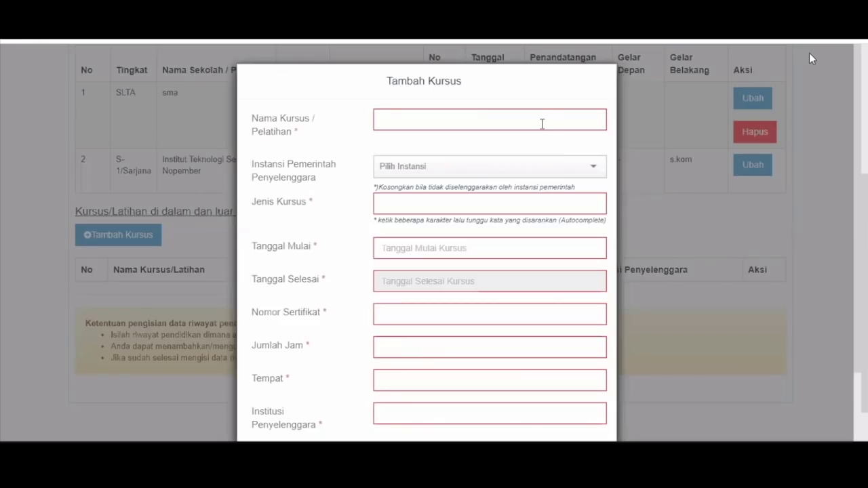
click(407, 174)
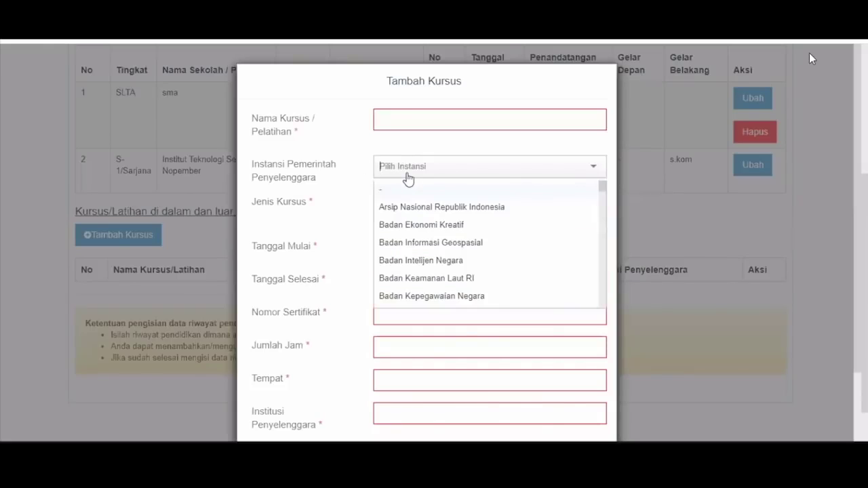
click(456, 146)
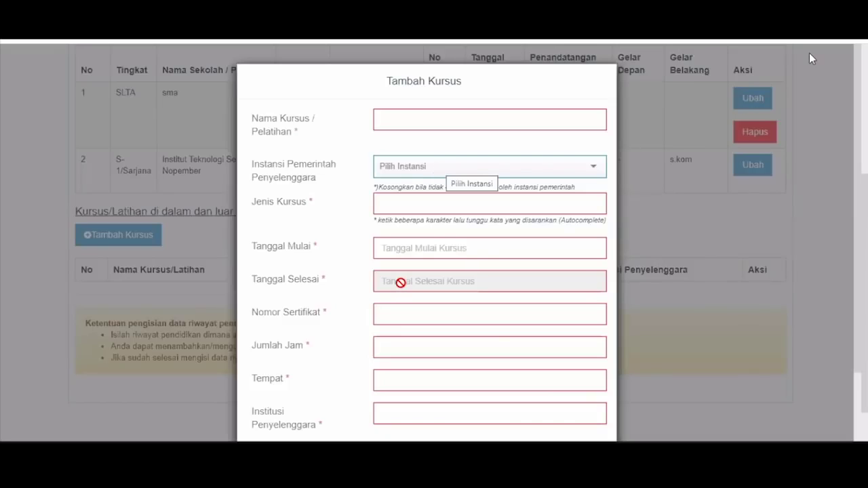
scroll(580, 364, down, 2)
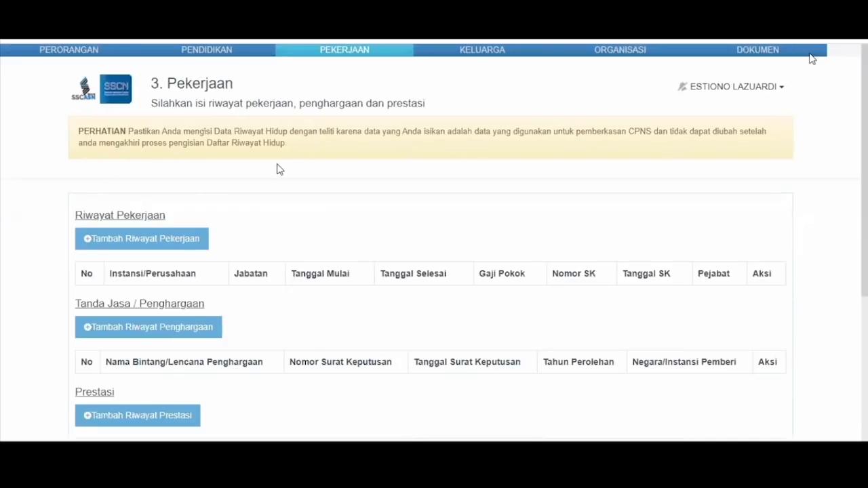
Inspect the work-history form's government agency list and company field, then discard it unsaved
scroll(279, 169, down, 3)
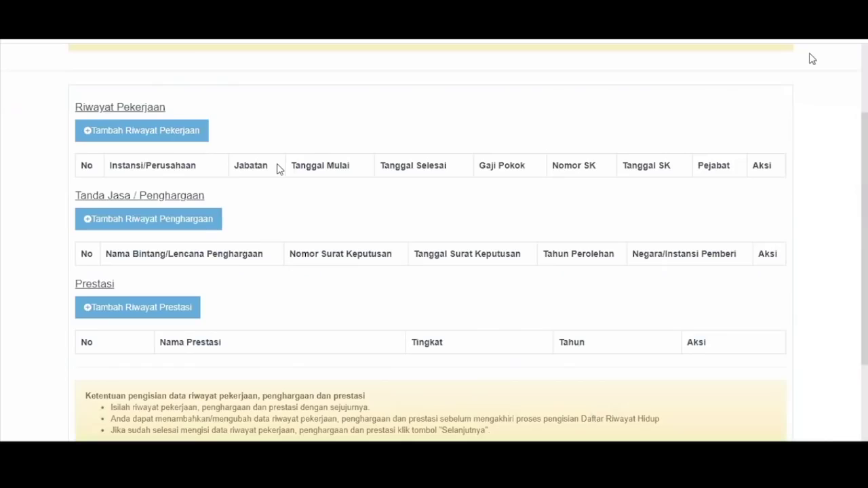
click(126, 129)
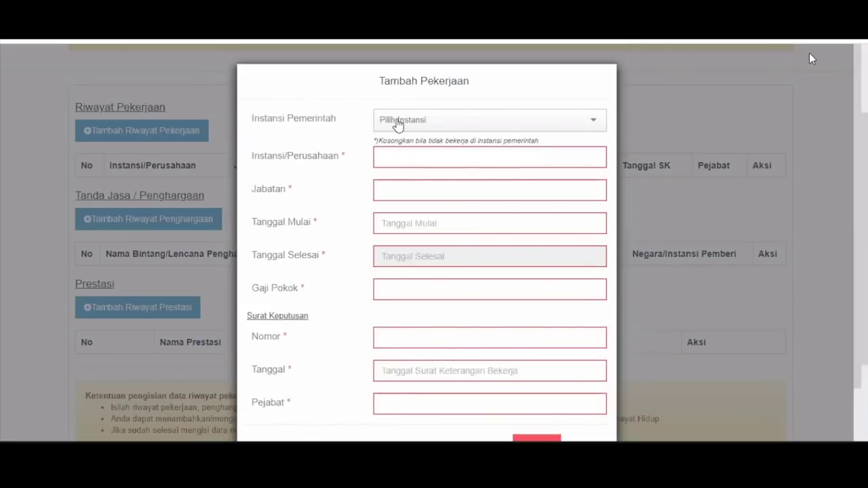
click(597, 128)
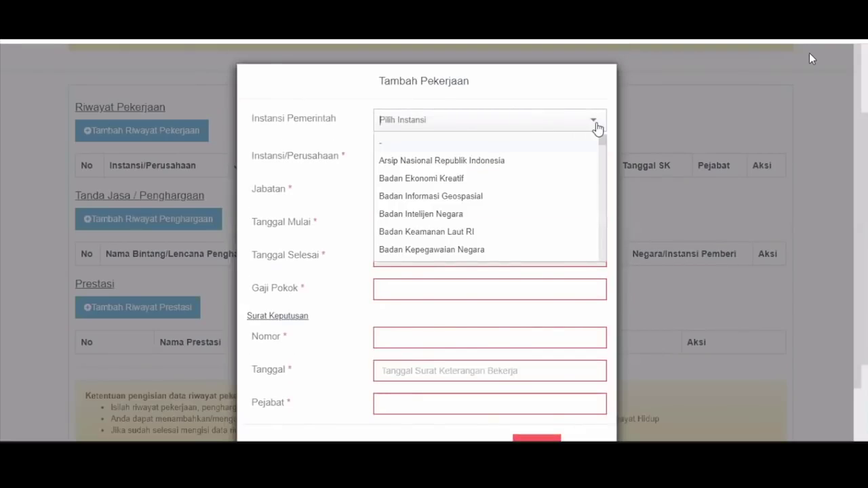
click(597, 128)
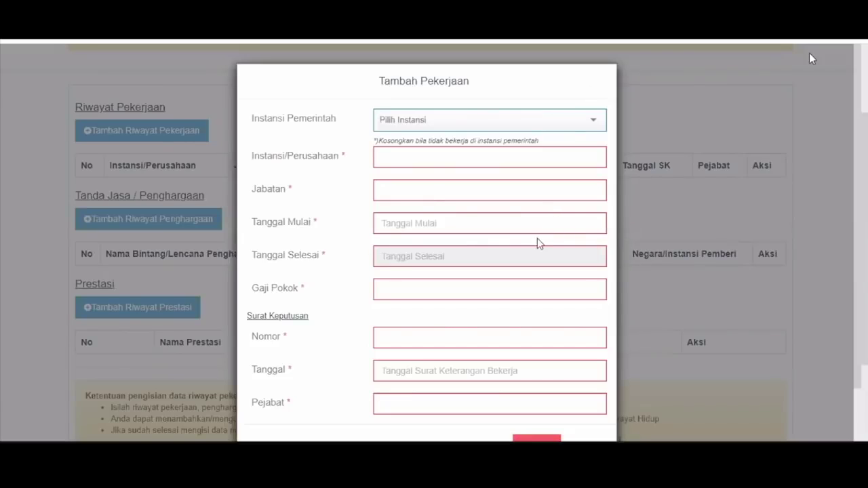
scroll(538, 244, down, 1)
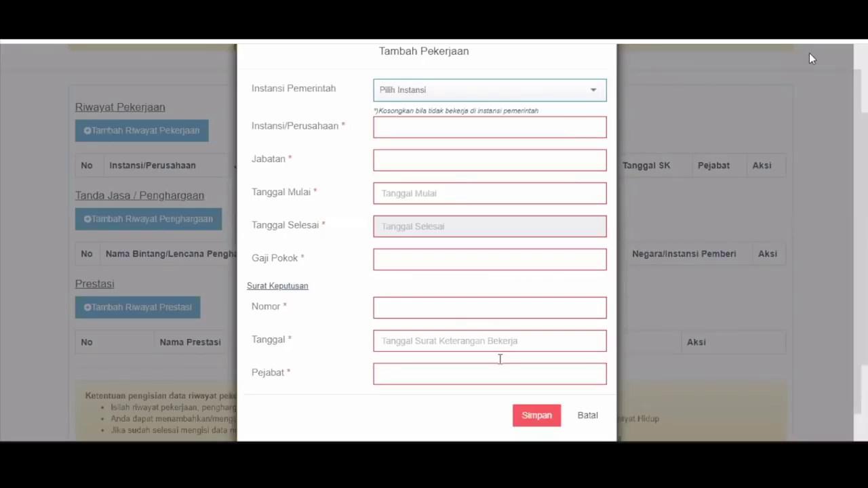
click(591, 128)
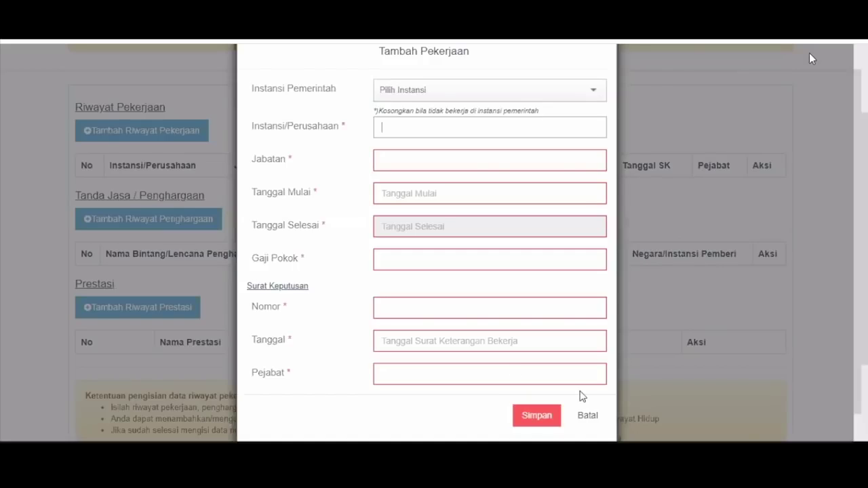
click(586, 414)
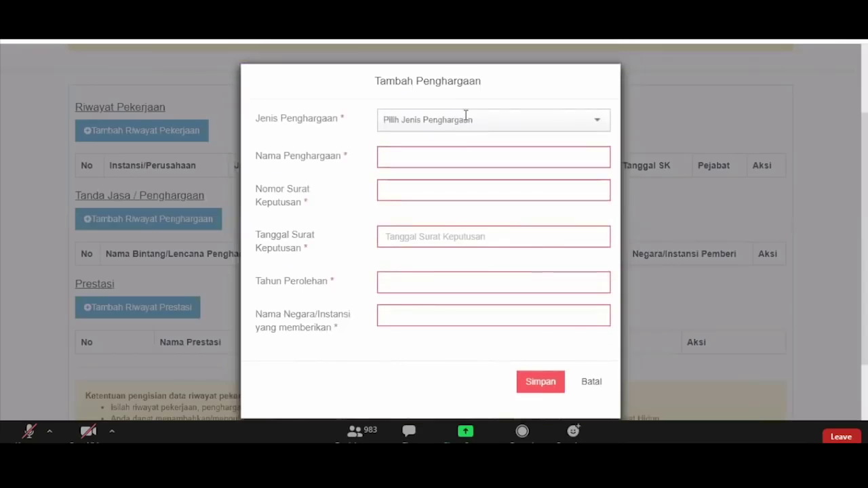
Discard the Tambah Penghargaan award form without saving
click(771, 80)
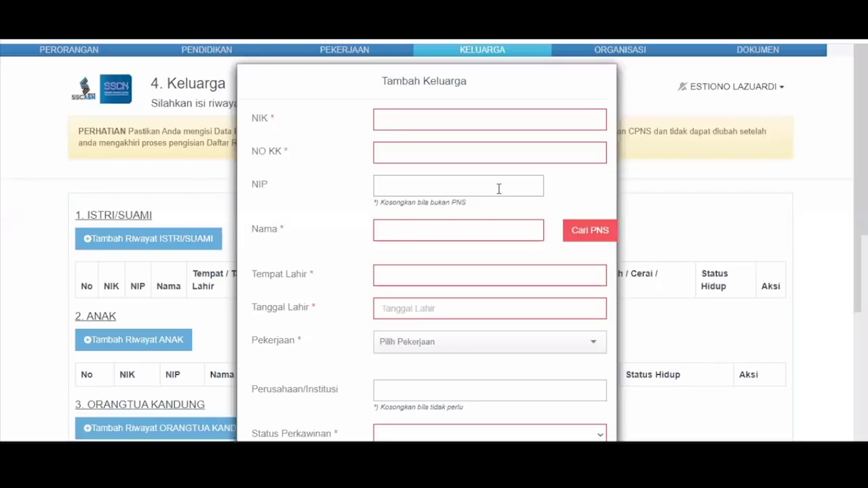
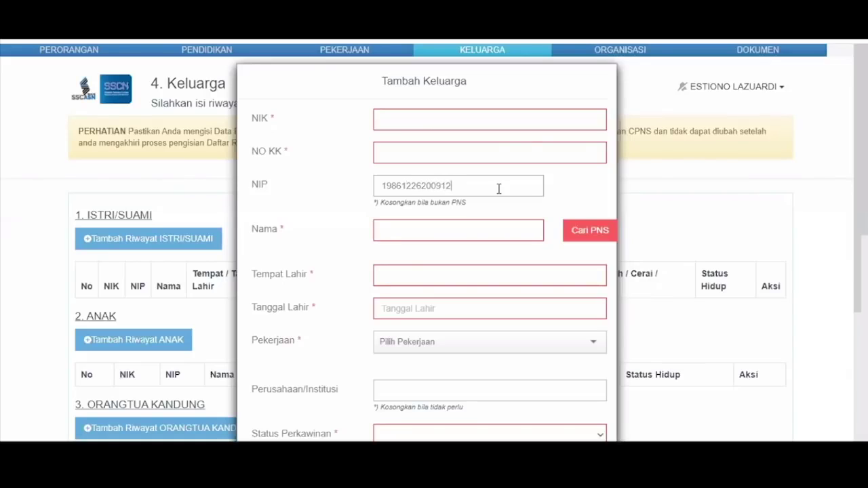
Look up the spouse's civil-servant record with Cari PNS using their NIP and name
key(Tab)
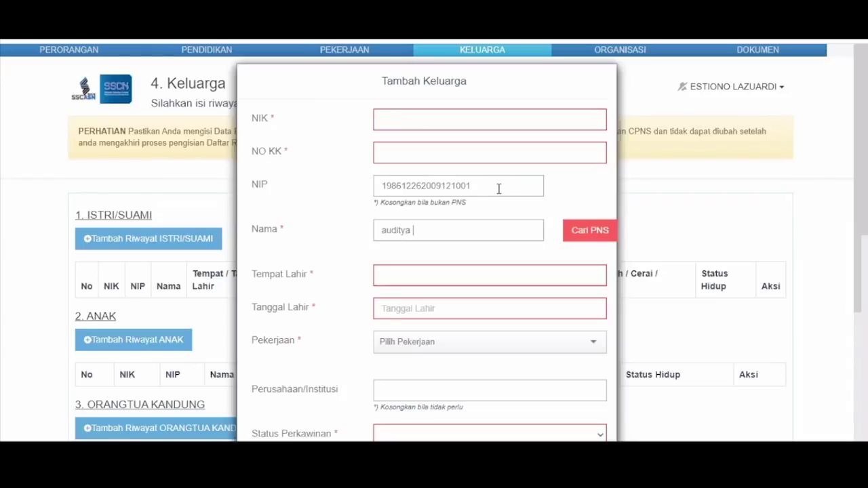
click(588, 232)
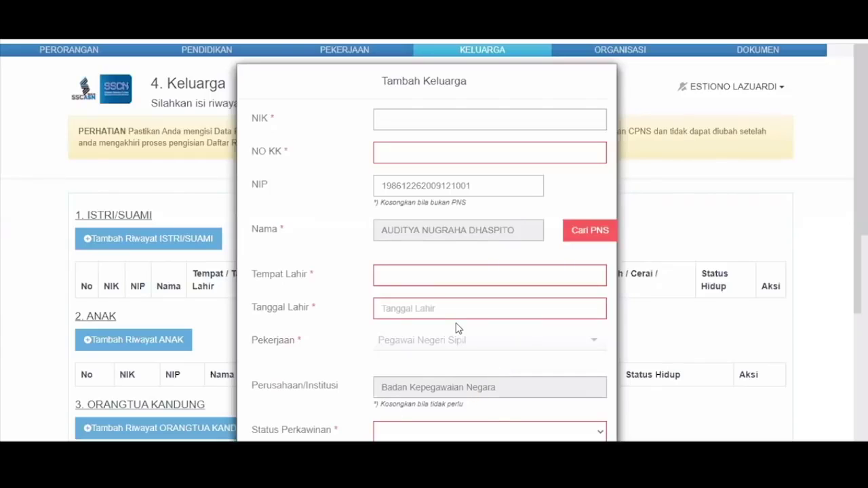
Discard the unsaved Tambah Keluarga form with Batal
scroll(518, 330, down, 2)
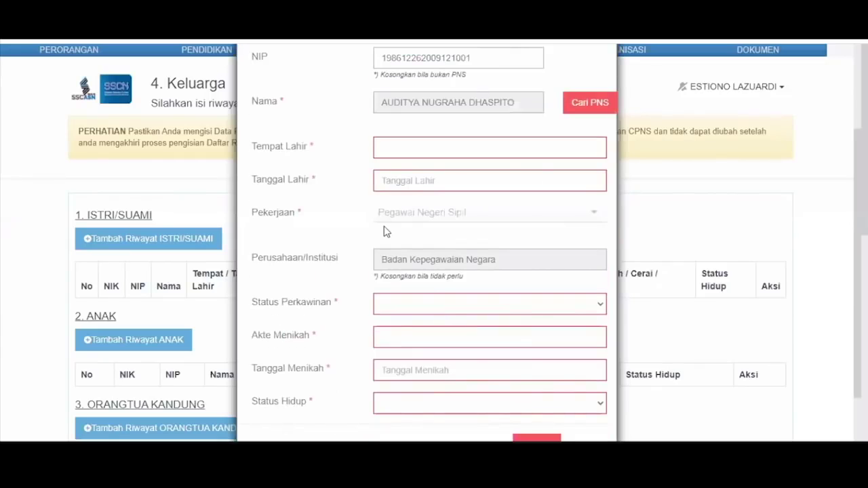
scroll(277, 207, down, 1)
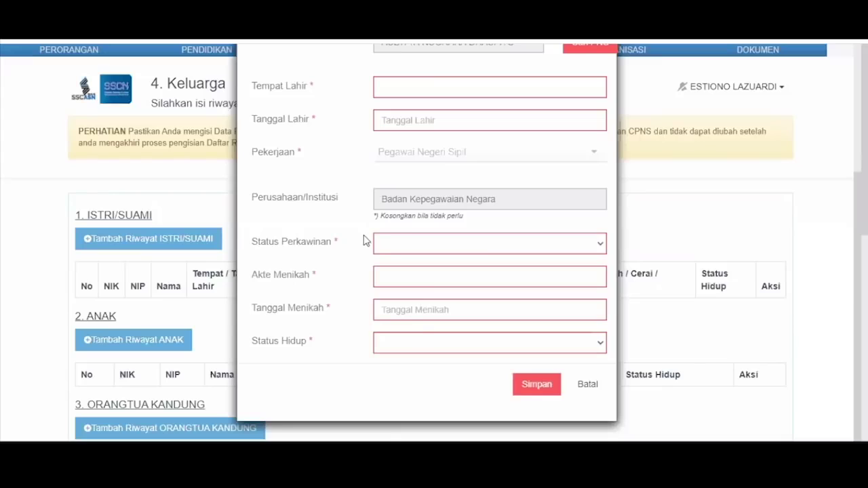
click(589, 387)
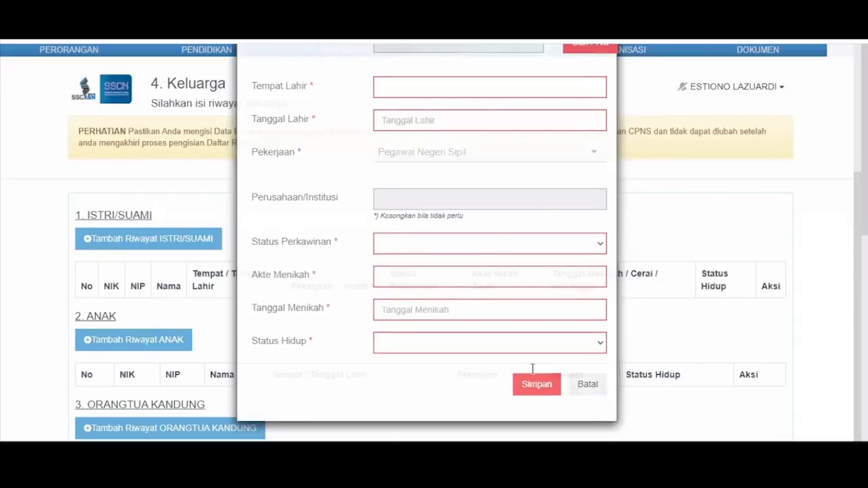
scroll(154, 362, down, 2)
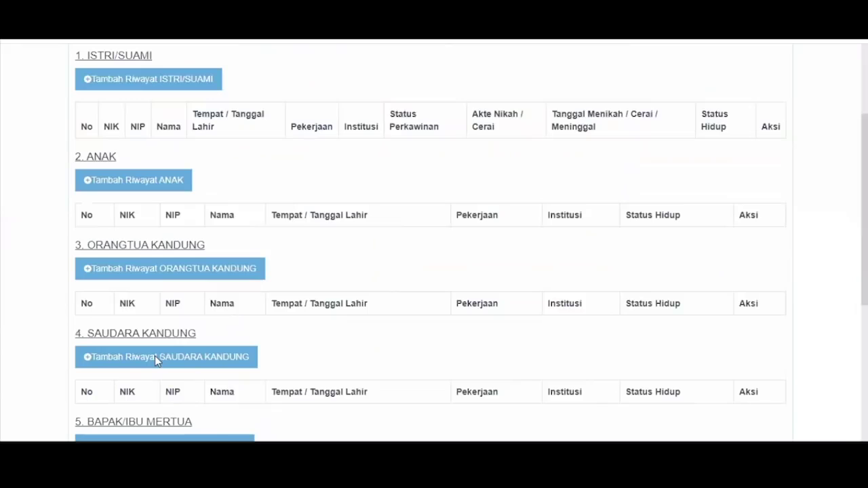
scroll(155, 361, down, 1)
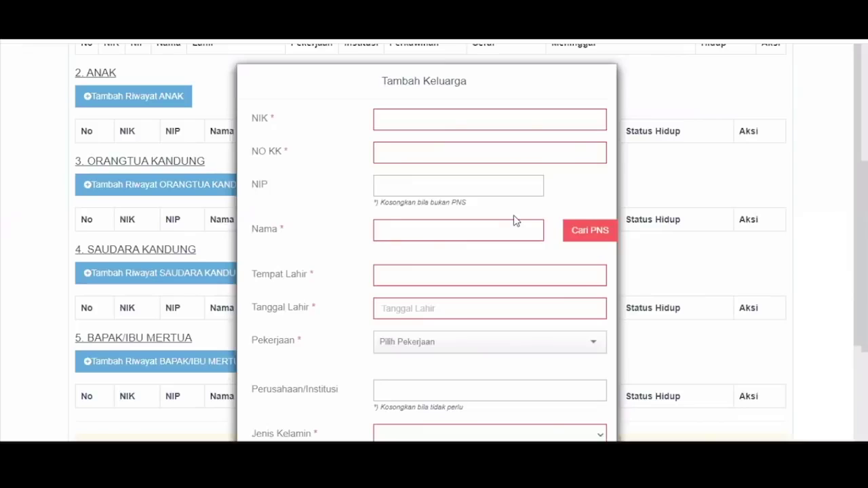
scroll(601, 393, down, 3)
click(599, 389)
scroll(467, 422, down, 2)
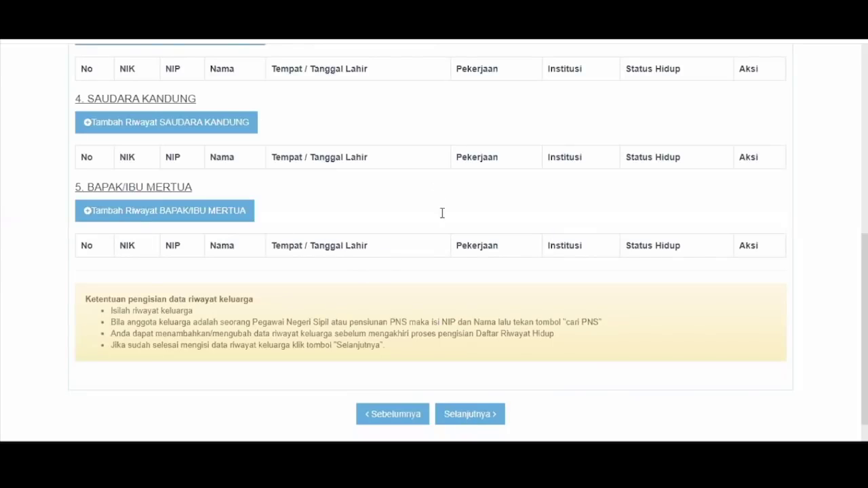
scroll(442, 213, up, 5)
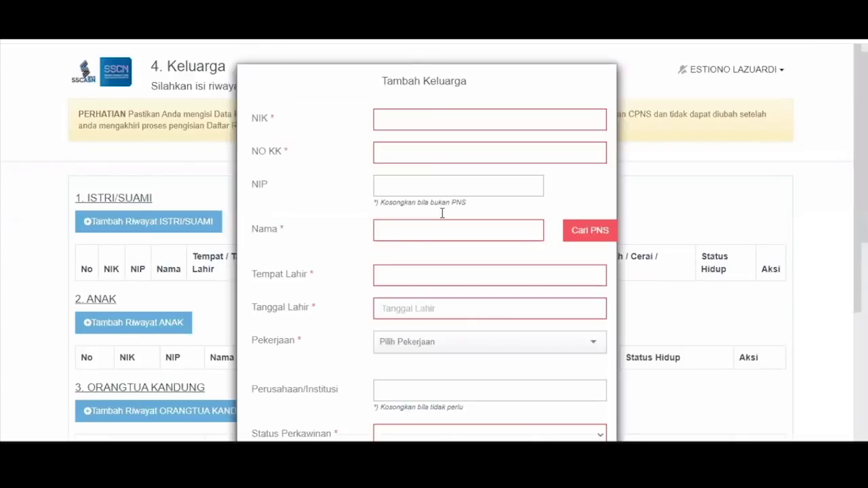
Open Tambah Keluarga and fetch the spouse's civil-servant details by NIP and name
click(440, 187)
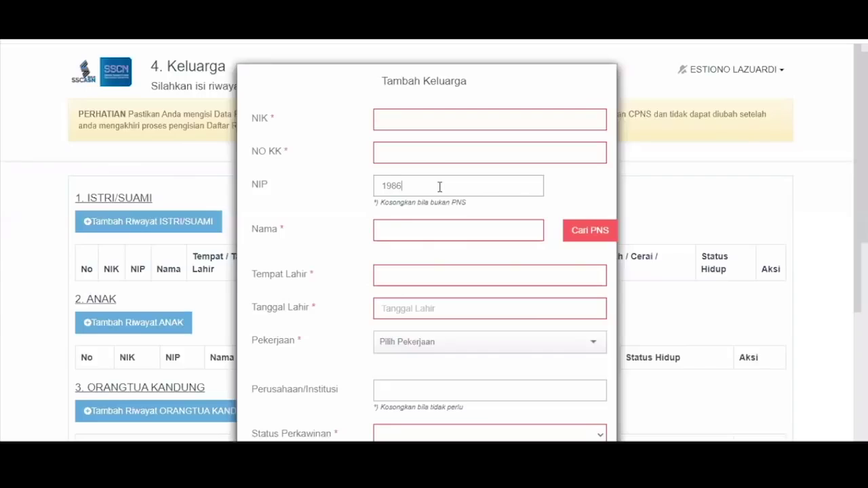
key(Tab)
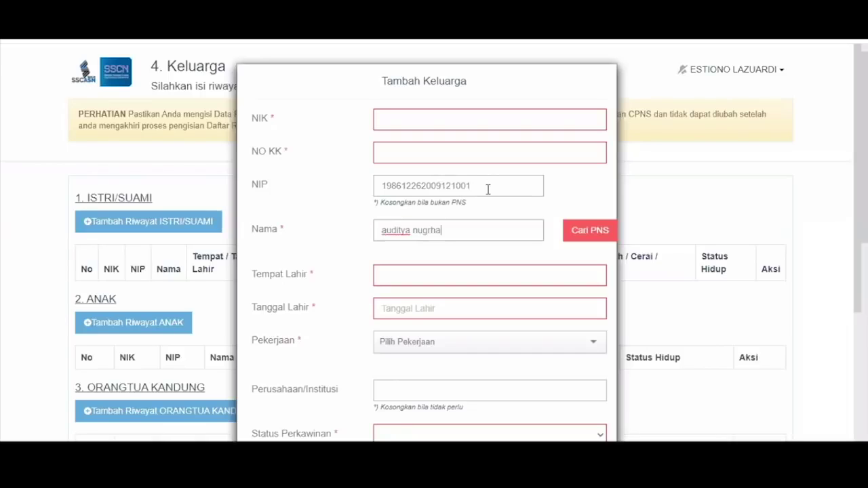
click(592, 238)
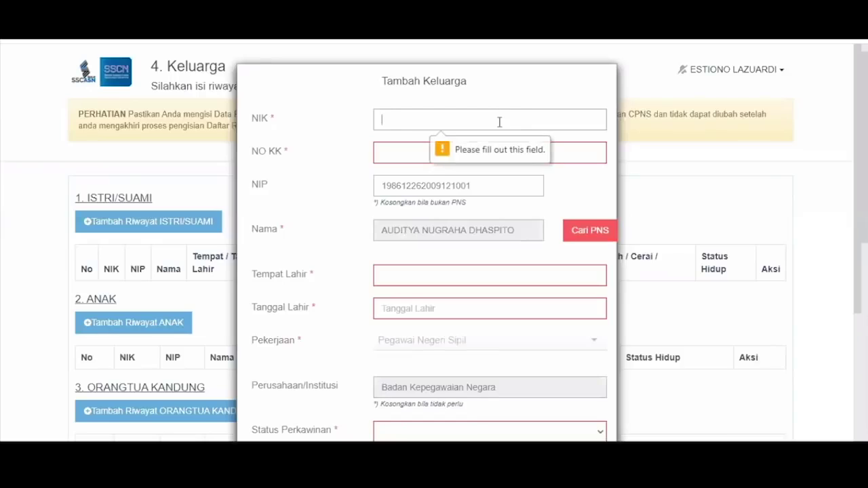
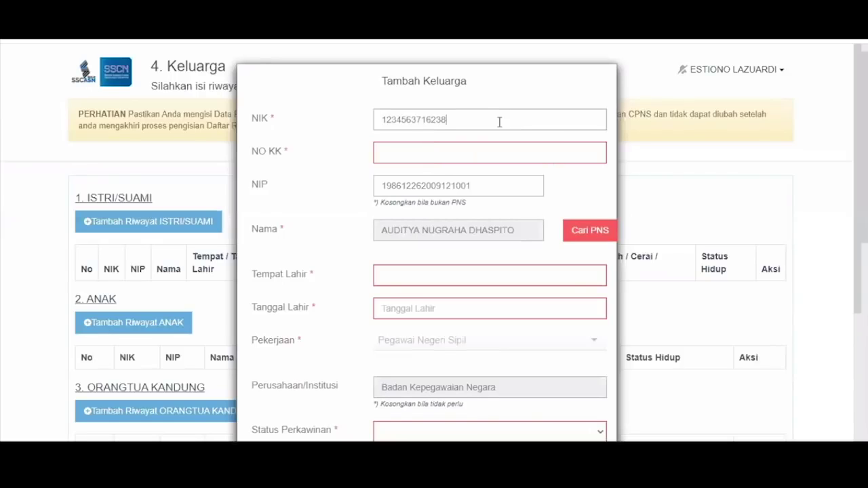
key(Tab)
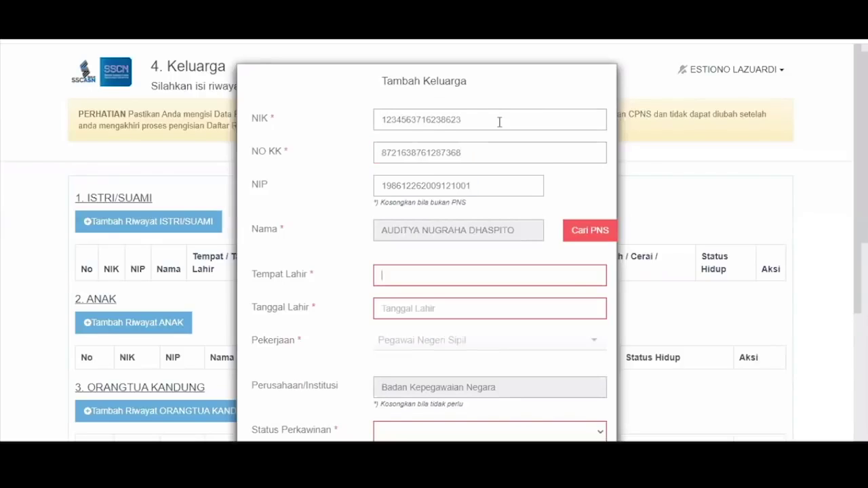
key(BackSpace)
key(BackSpace)
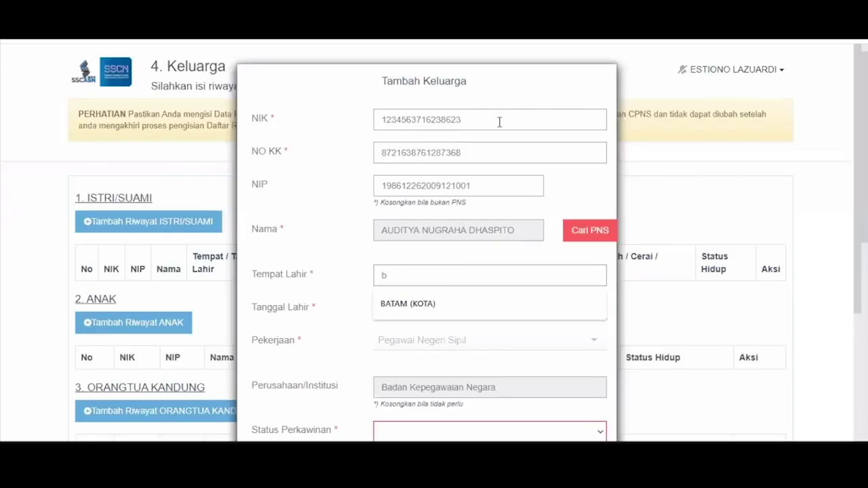
click(410, 307)
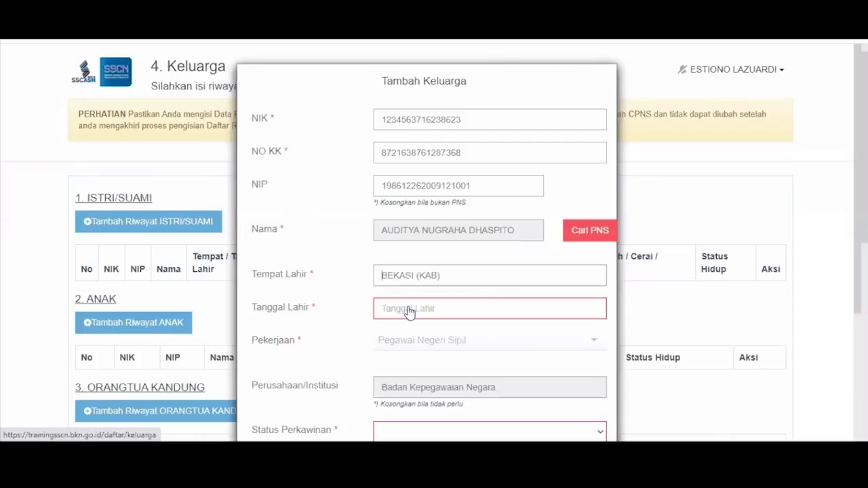
click(410, 310)
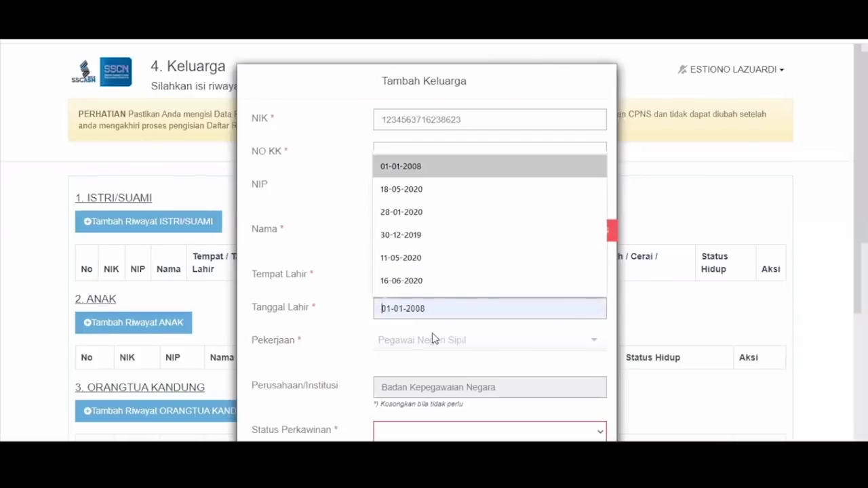
key(Return)
Set status Menikah, the marriage certificate number, married 04-02-2020, Hidup, and save the entry
scroll(433, 335, down, 3)
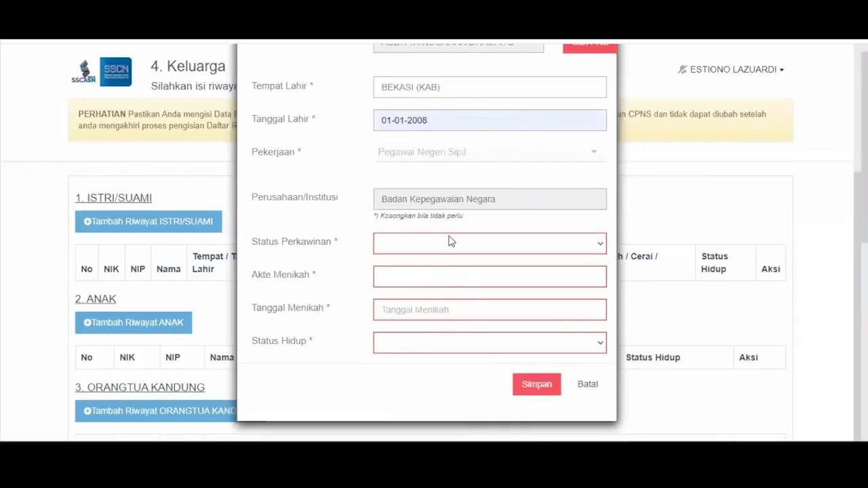
click(441, 244)
click(431, 283)
click(432, 278)
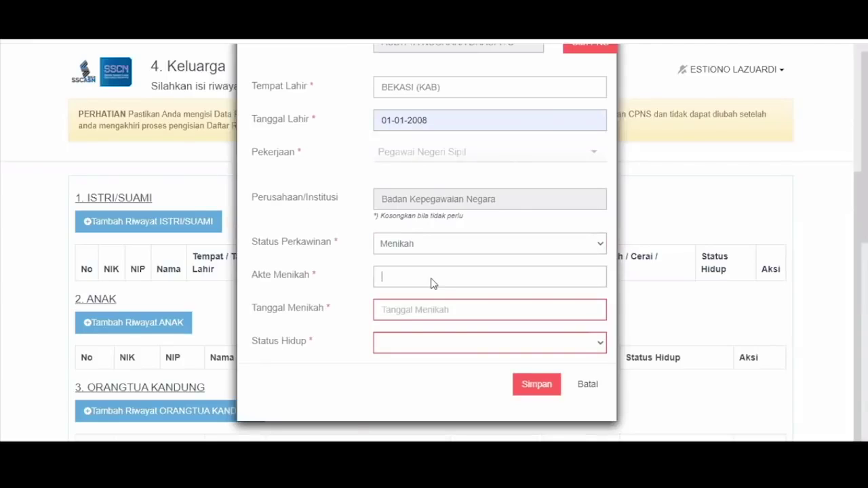
text(123987219837)
key(Tab)
text(04-02-2020)
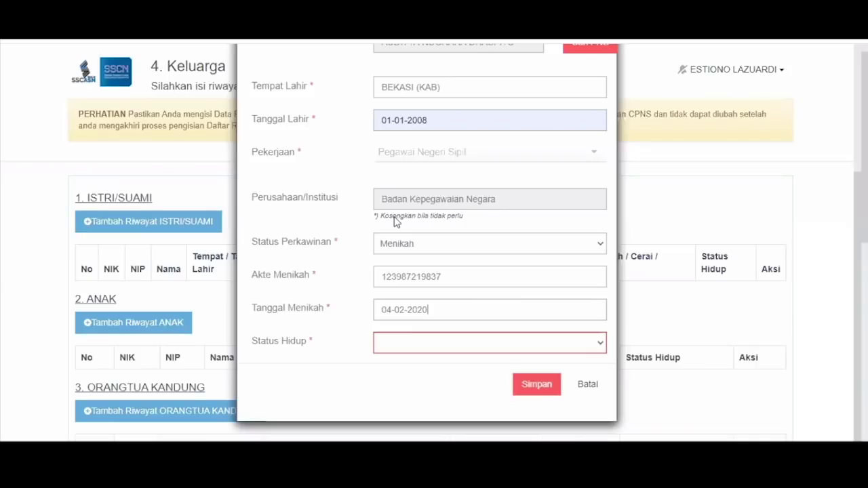
click(468, 343)
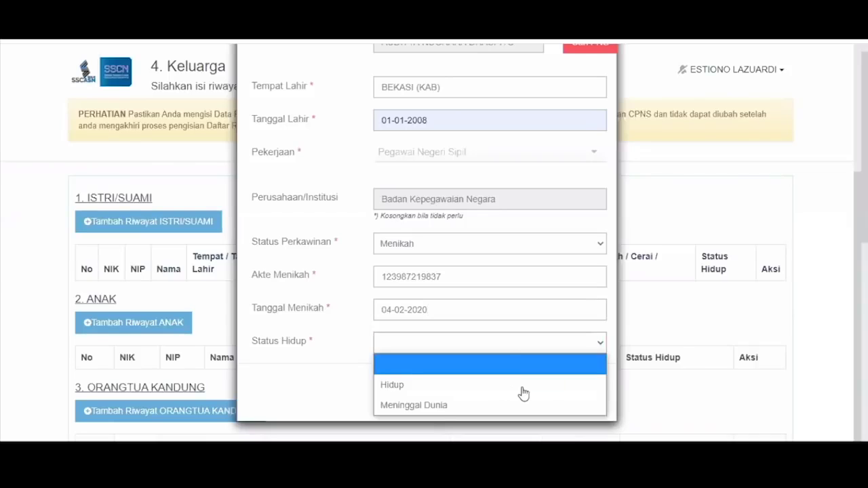
click(523, 389)
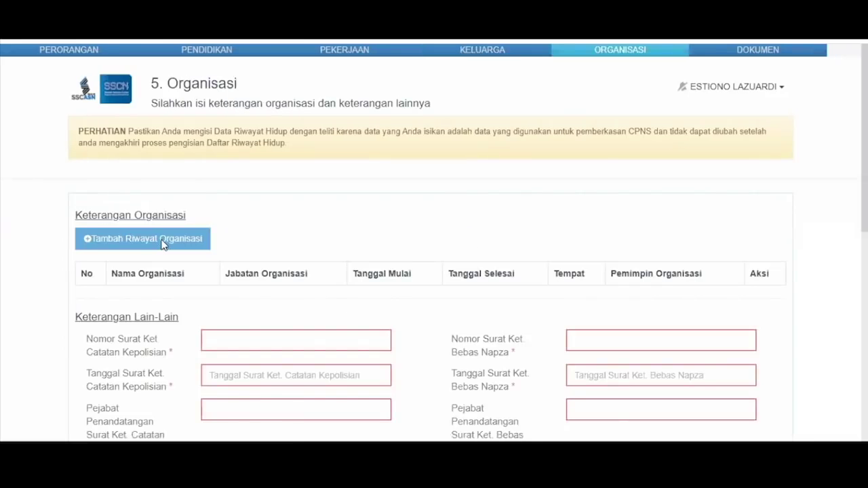
Open Tambah Organisasi, browse the organisation type and position lists, then cancel without saving
click(163, 245)
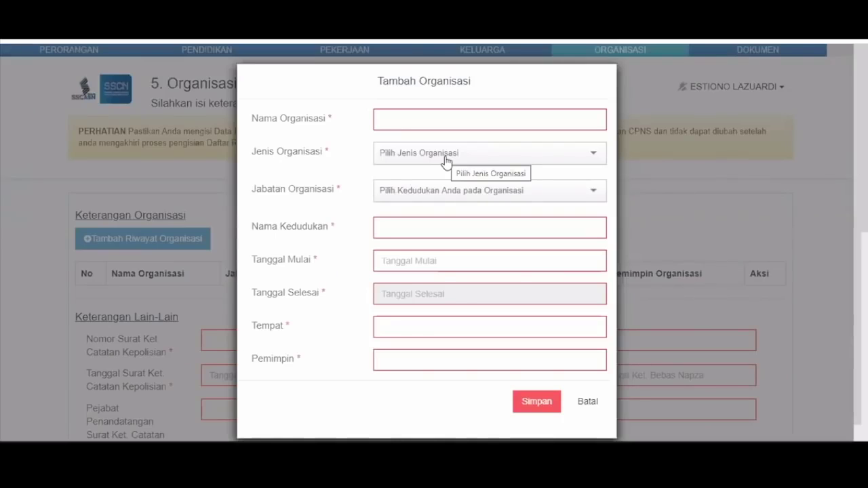
click(445, 161)
click(444, 194)
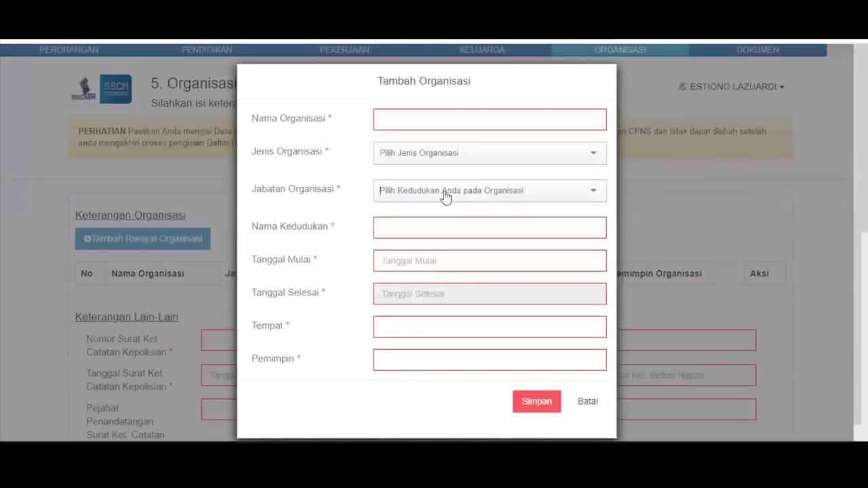
click(446, 194)
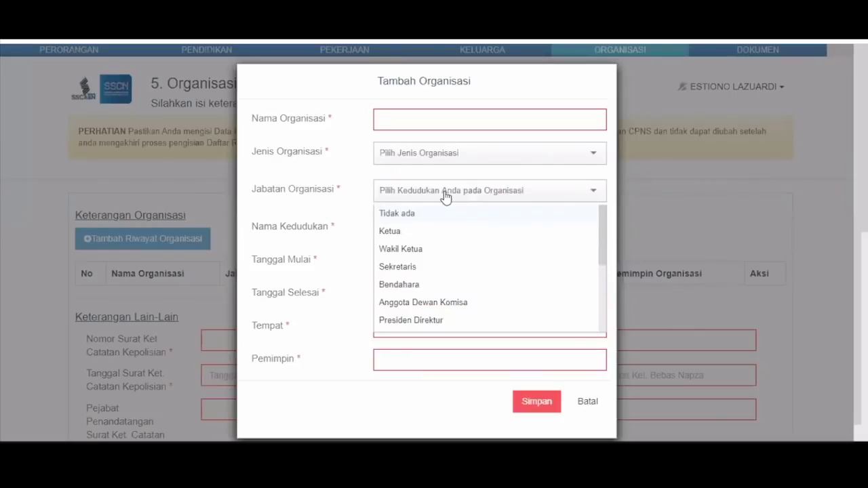
click(576, 393)
Enter the police certificate number, date 03-06-2020 and signing official 'pejaba'
scroll(314, 311, down, 1)
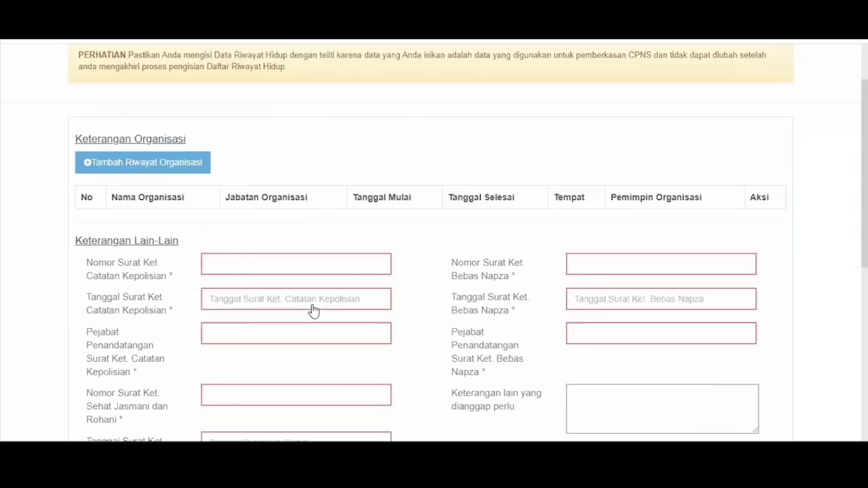
scroll(314, 310, down, 1)
click(266, 198)
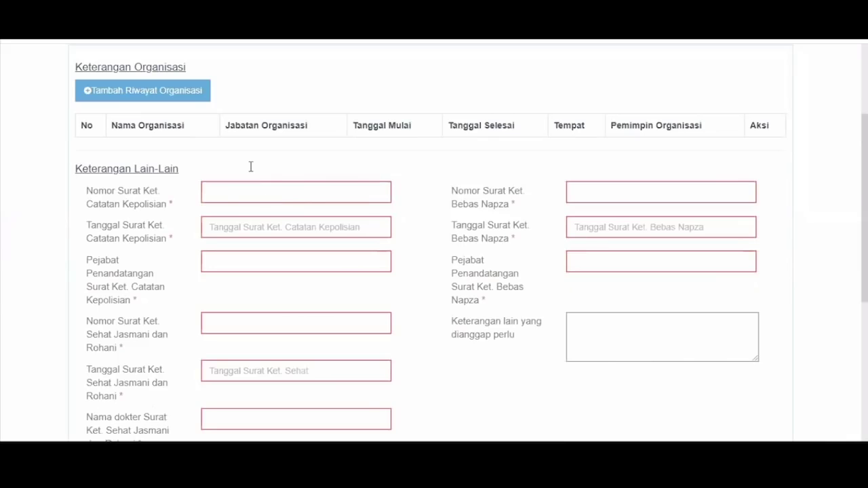
text(128379871139723)
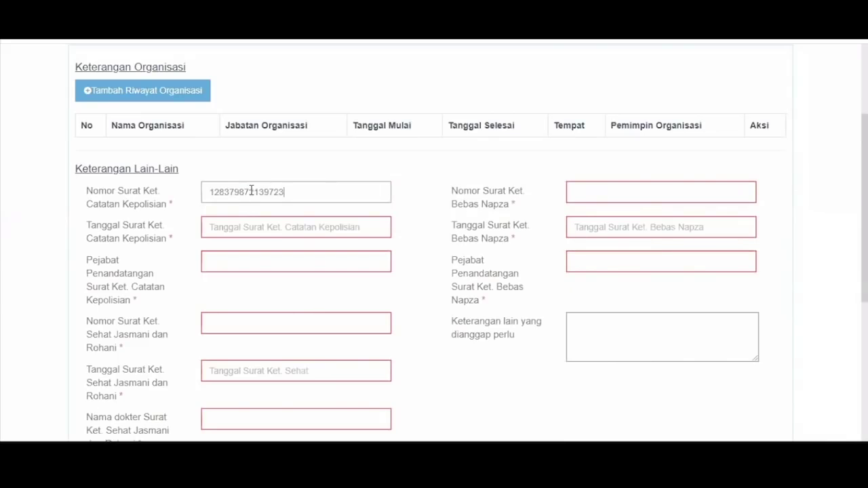
key(Tab)
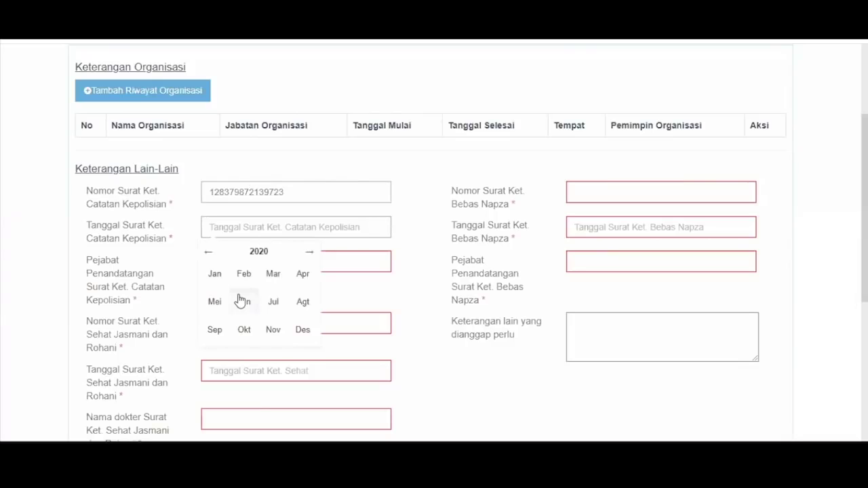
click(240, 301)
click(251, 285)
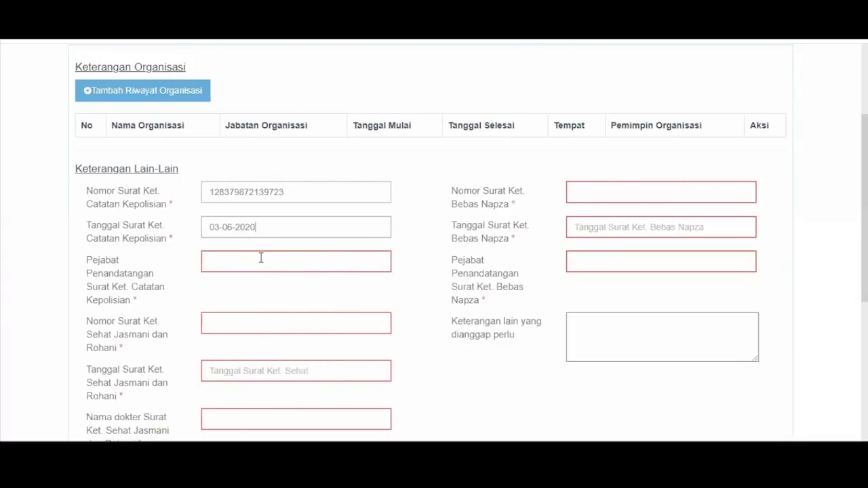
click(261, 258)
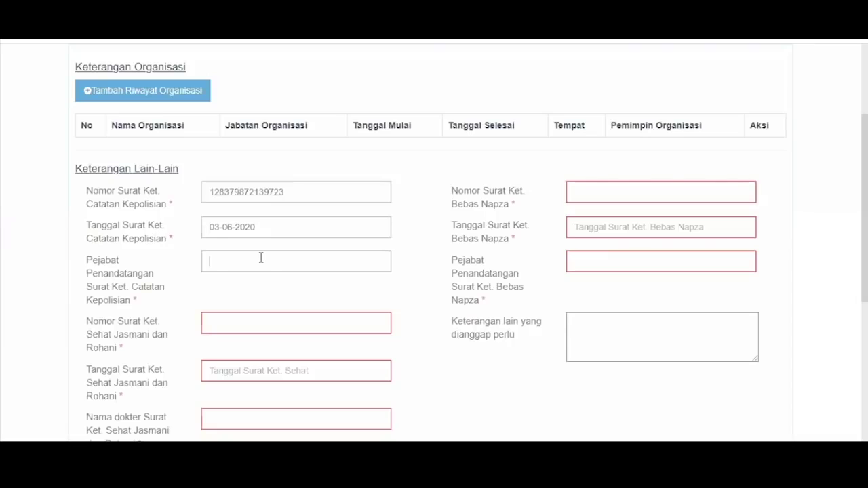
text(pejaba)
Set the health certificate date to 23-07-2020 and fill in the doctor's name field
key(Tab)
key(Tab)
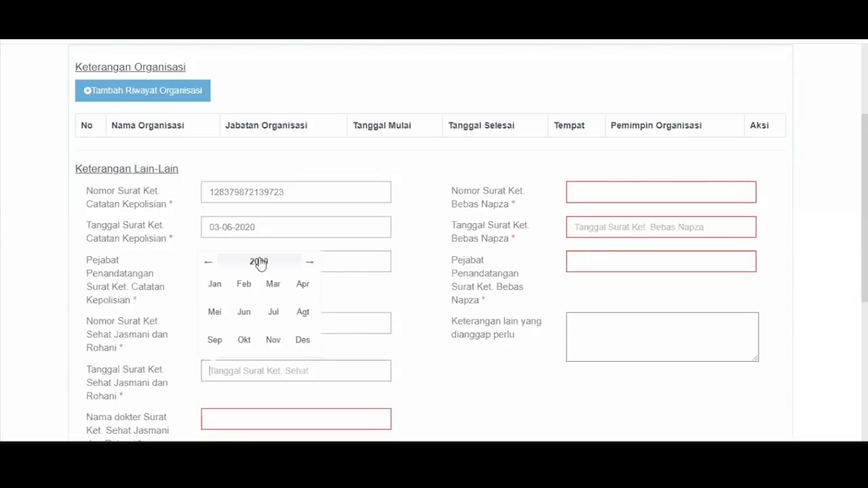
click(271, 311)
click(258, 347)
scroll(249, 364, down, 1)
click(249, 365)
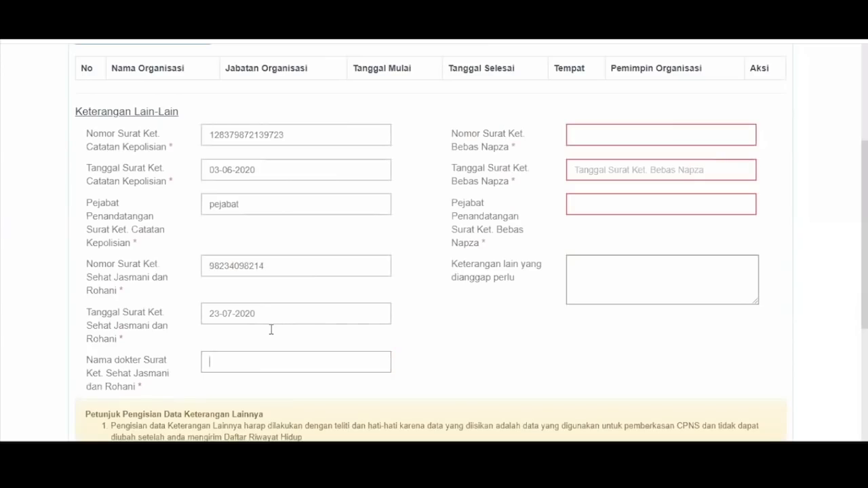
text(92389349743)
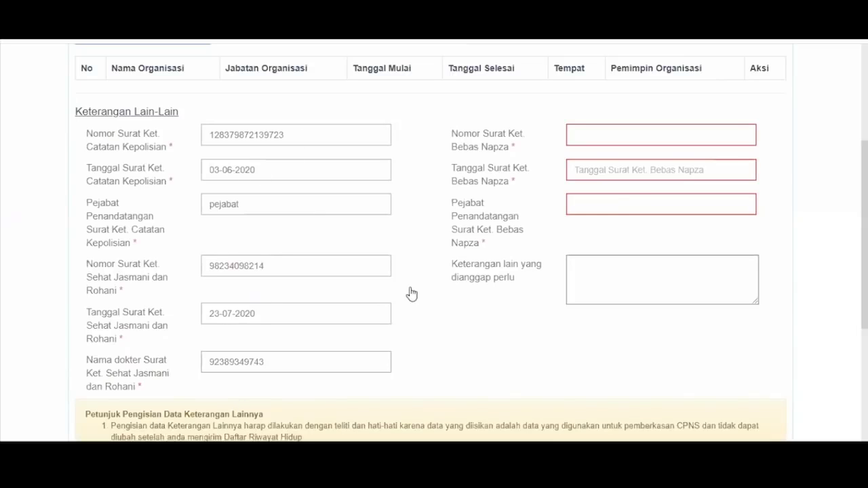
Enter the drug-free certificate number, date 04-05-2020 and signing official 'pejabat'
click(628, 132)
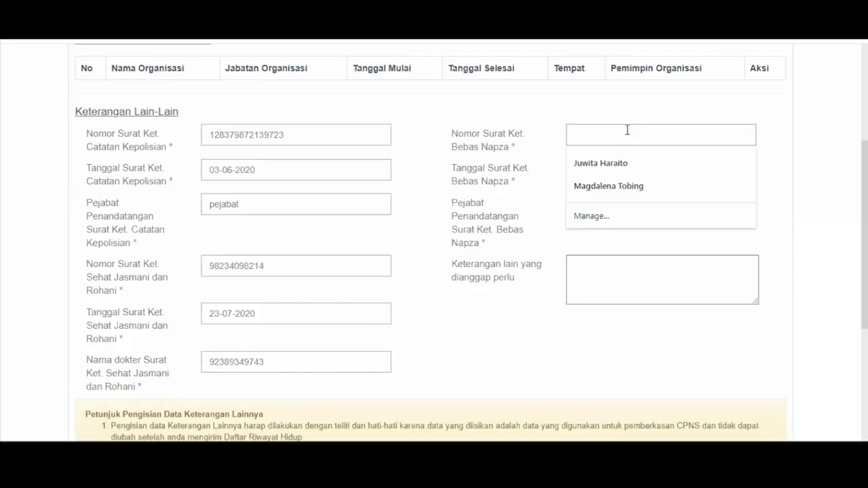
text(28)
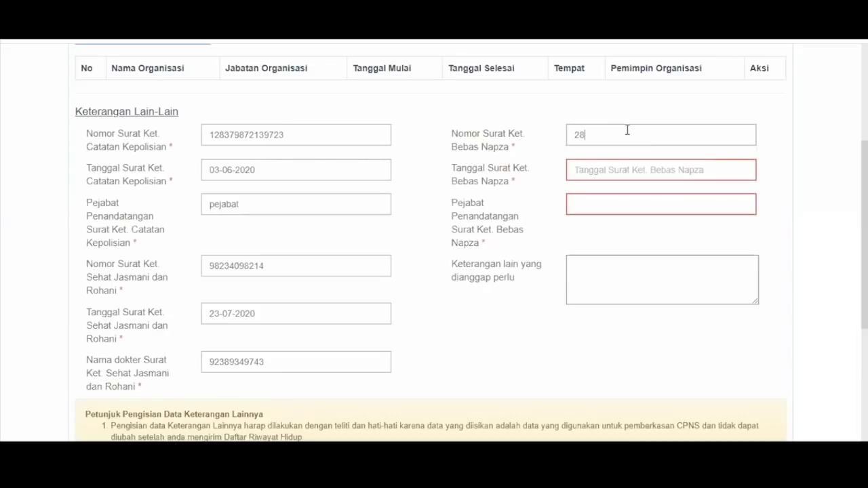
text(309280982)
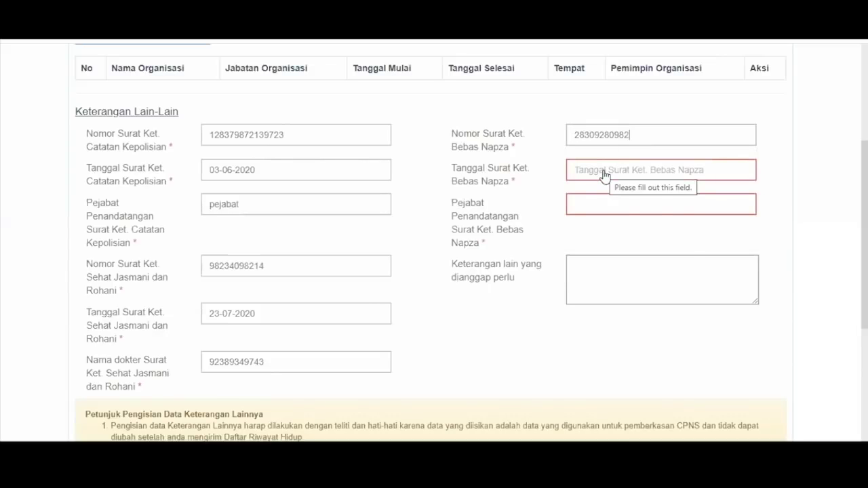
click(603, 175)
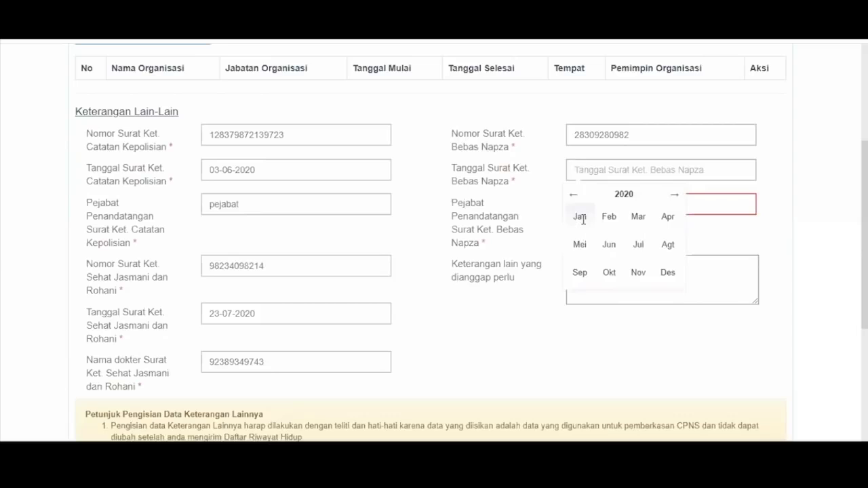
click(580, 243)
click(579, 241)
click(618, 197)
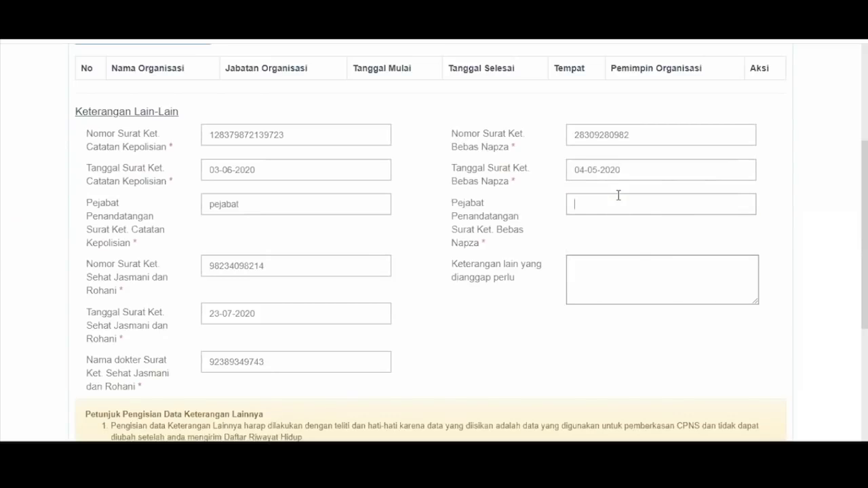
text(pejabat)
Scroll down to the CAPTCHA field and select it
scroll(619, 196, down, 2)
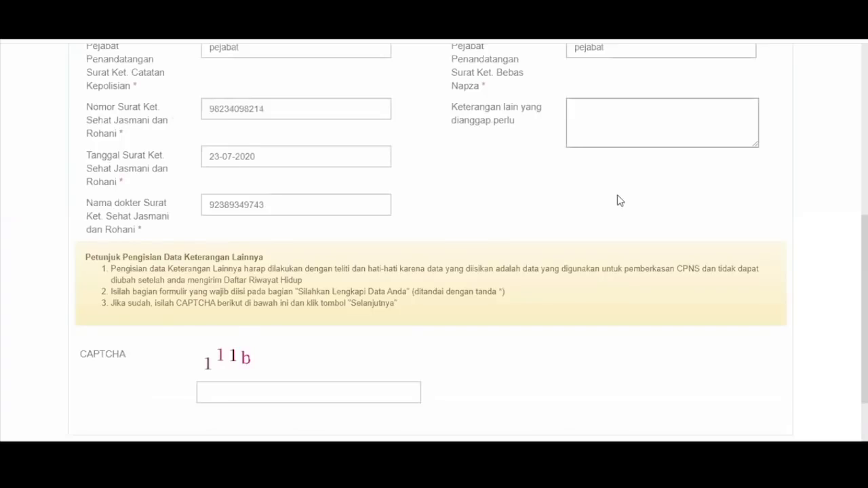
scroll(618, 200, down, 1)
click(304, 342)
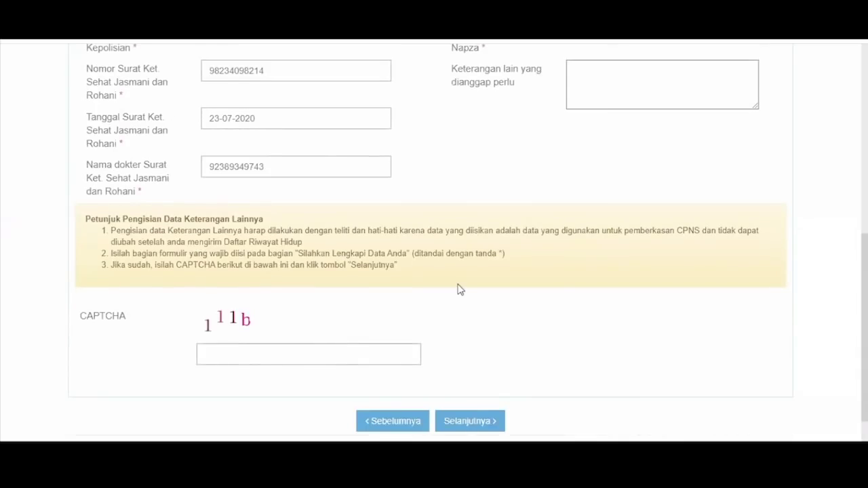
Answer the CAPTCHA and save the form, moving on to Unggah Dokumen
text(111b)
click(486, 421)
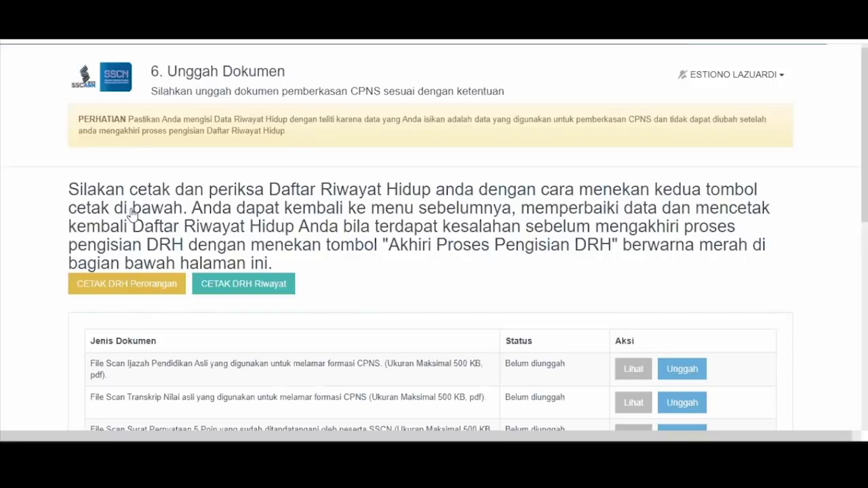
scroll(315, 213, down, 1)
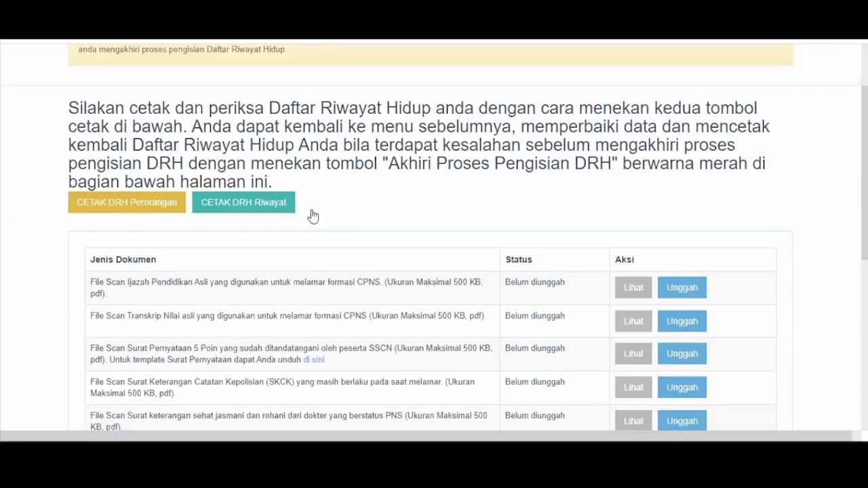
Download the DRH Perorangan PDF, scroll through it, and return to Unggah Dokumen
click(143, 212)
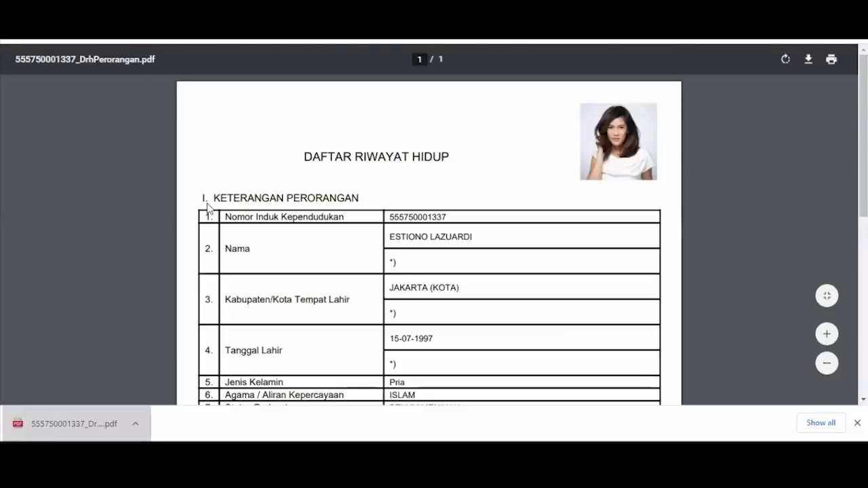
scroll(369, 253, down, 1)
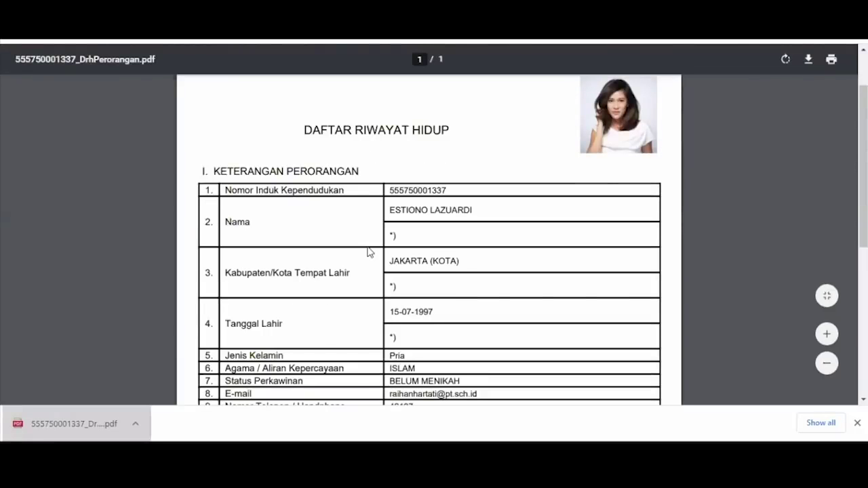
scroll(369, 253, down, 3)
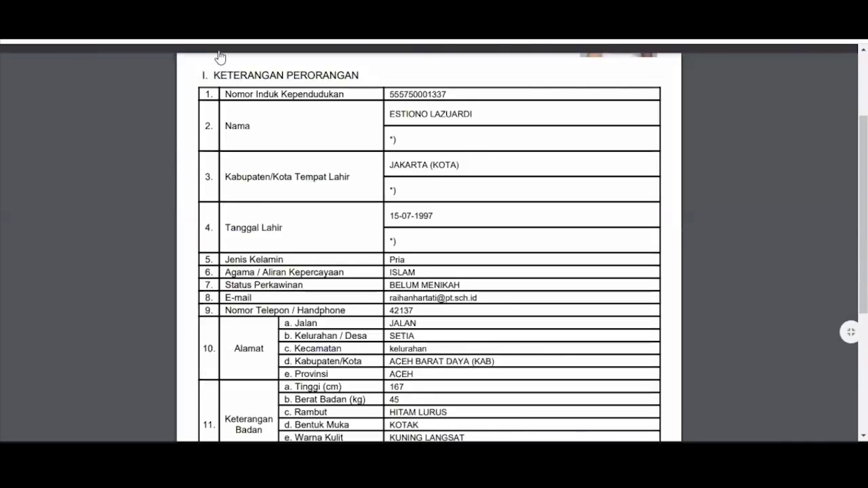
click(231, 34)
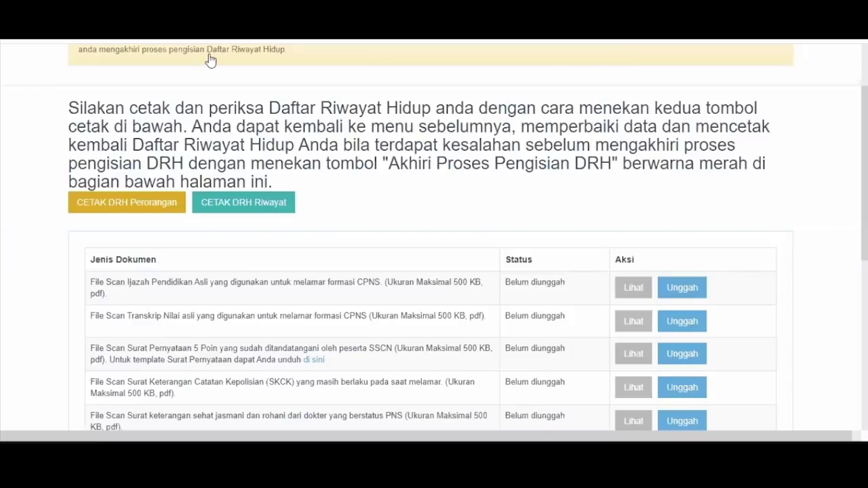
scroll(210, 59, up, 2)
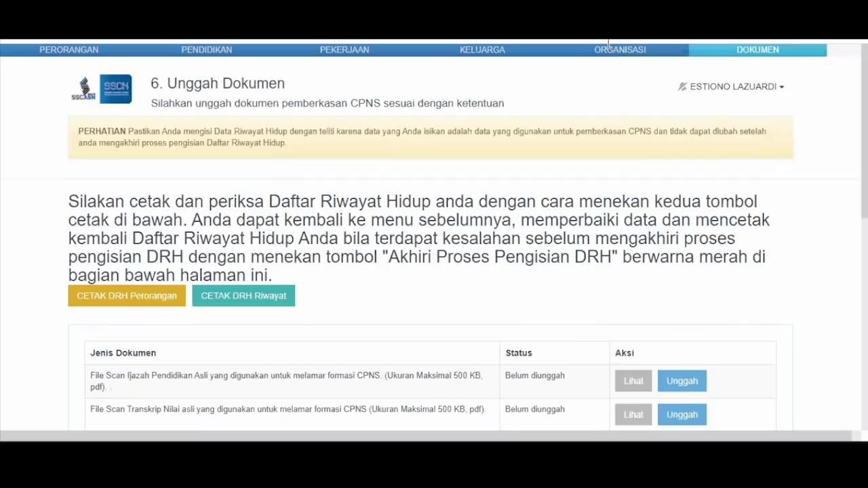
Download the DRH Riwayat PDF, review its Pendidikan, Pekerjaan and Keluarga tables, then close it
click(230, 296)
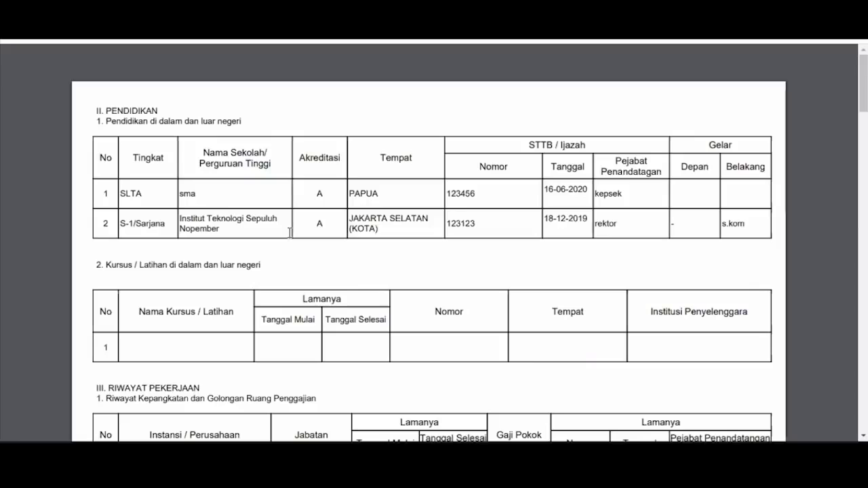
scroll(352, 221, down, 1)
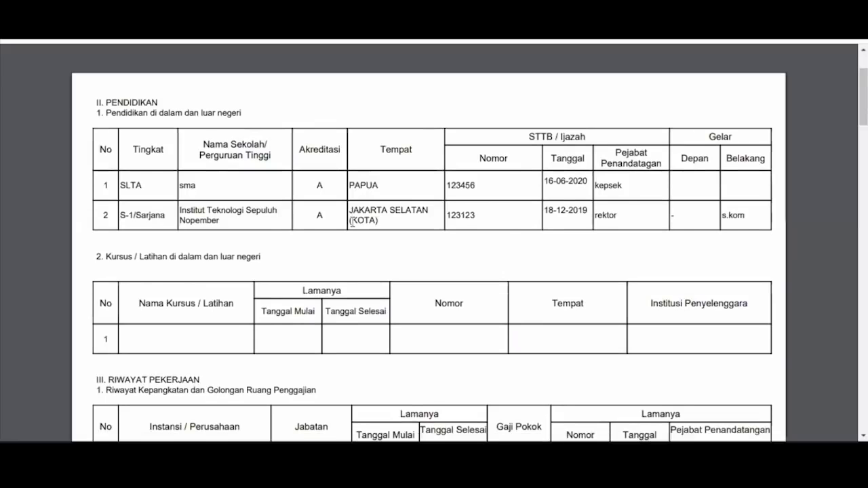
scroll(353, 221, down, 3)
scroll(352, 222, down, 3)
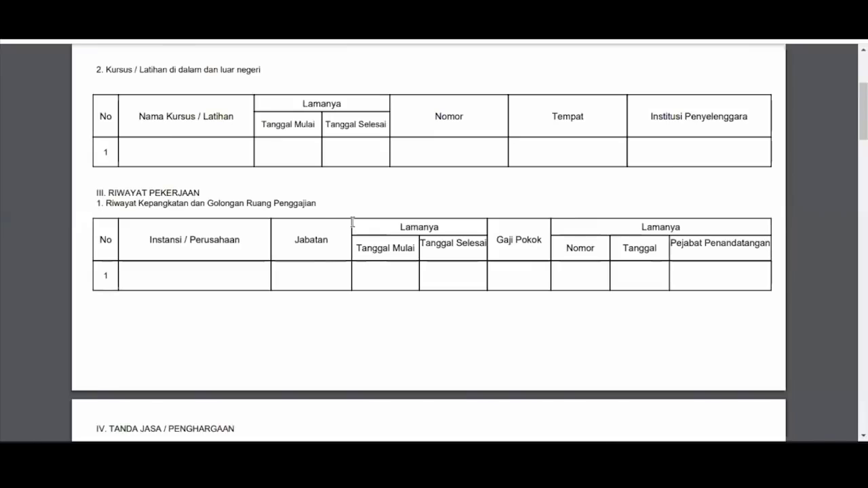
scroll(352, 222, down, 5)
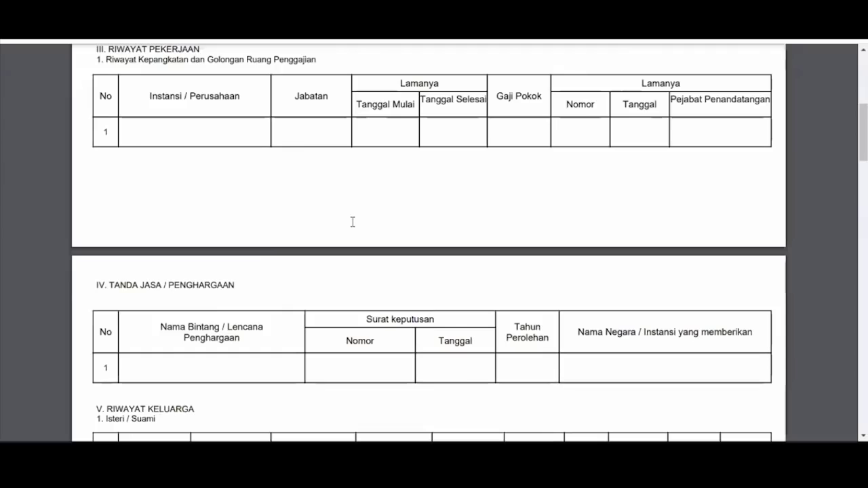
scroll(351, 219, down, 7)
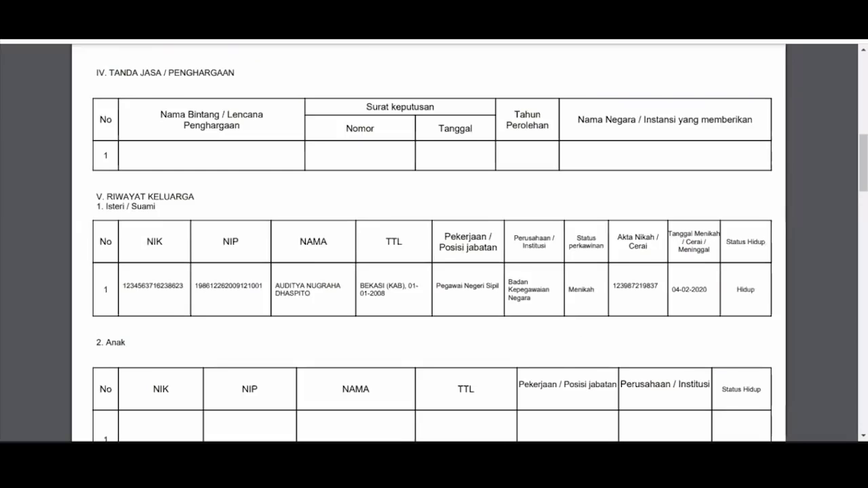
scroll(434, 233, down, 1)
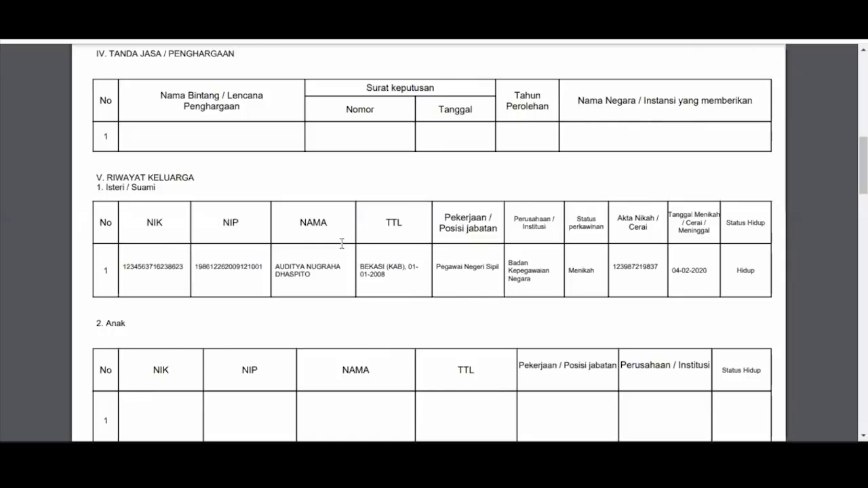
key(ctrl+w)
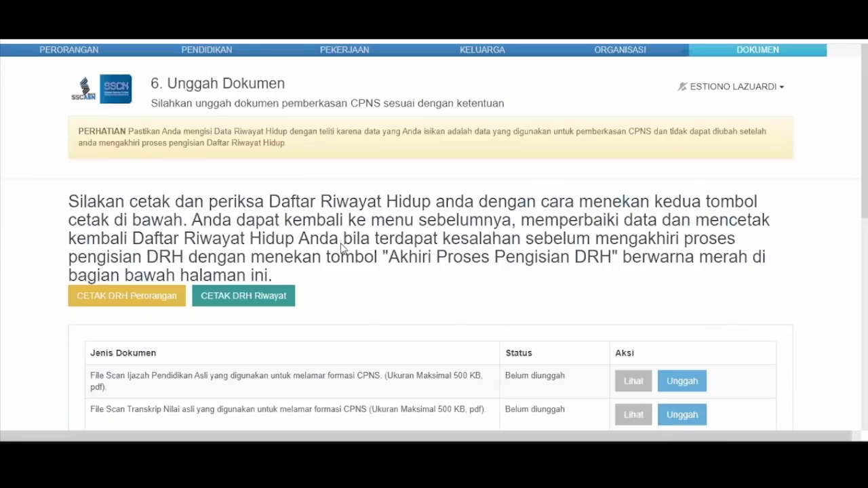
Scroll through the upload table showing eight scans Belum diunggah and the 100–500 KB rules
scroll(342, 250, down, 4)
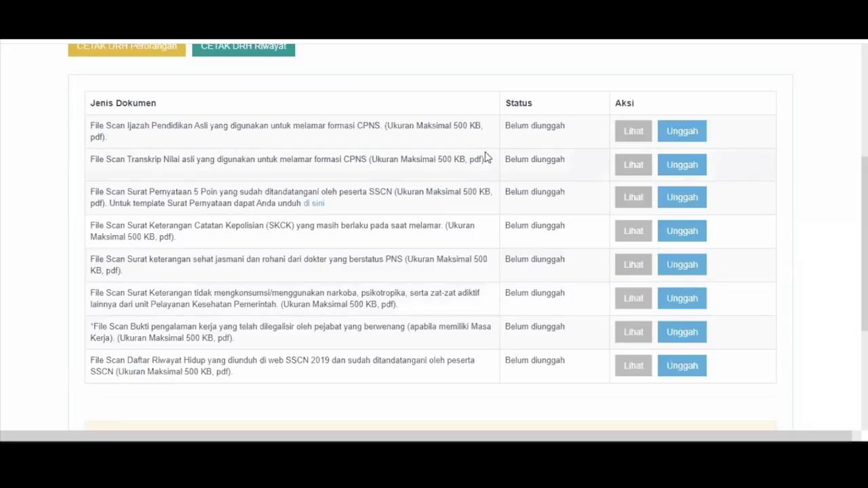
scroll(443, 414, down, 3)
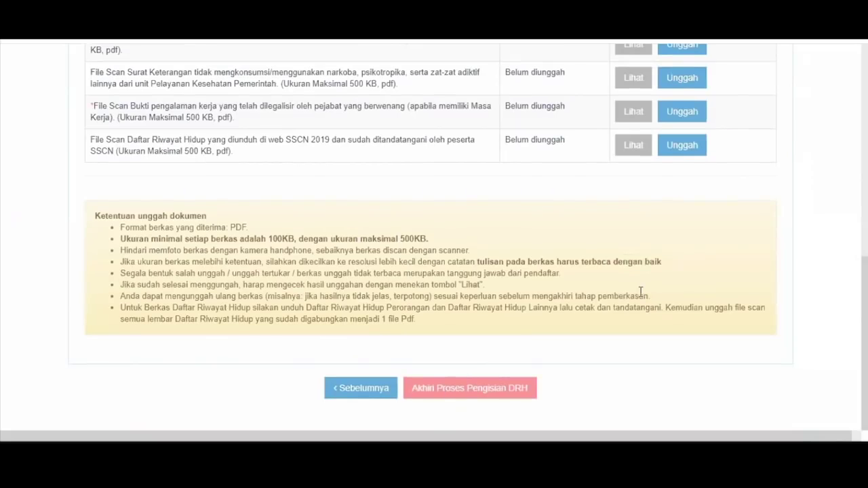
scroll(641, 292, up, 3)
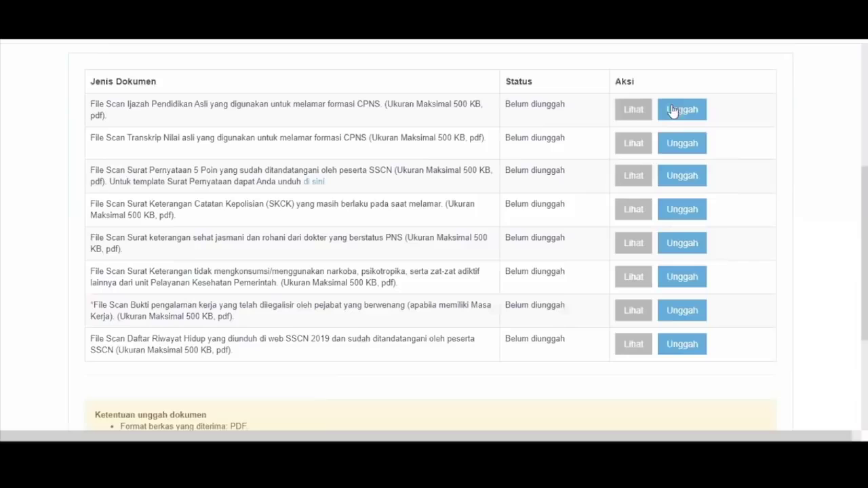
Upload IJAZAH.pdf for the Ijazah row, then start the Transkrip row's upload
click(672, 109)
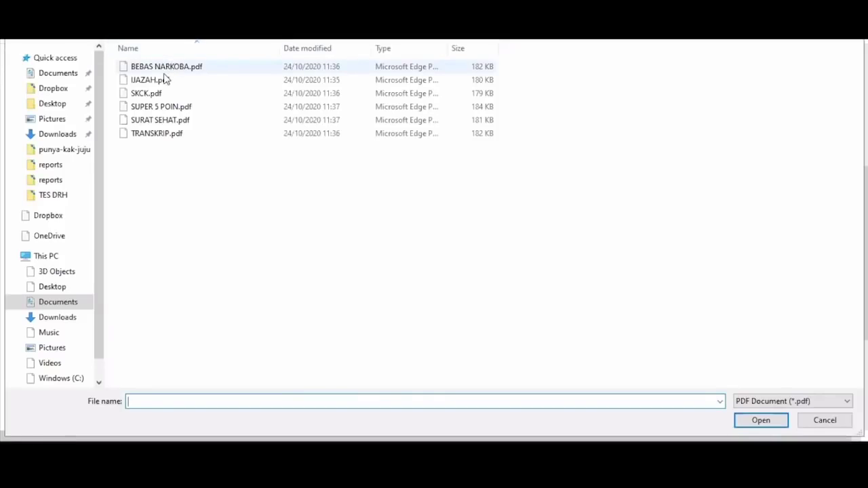
double_click(166, 81)
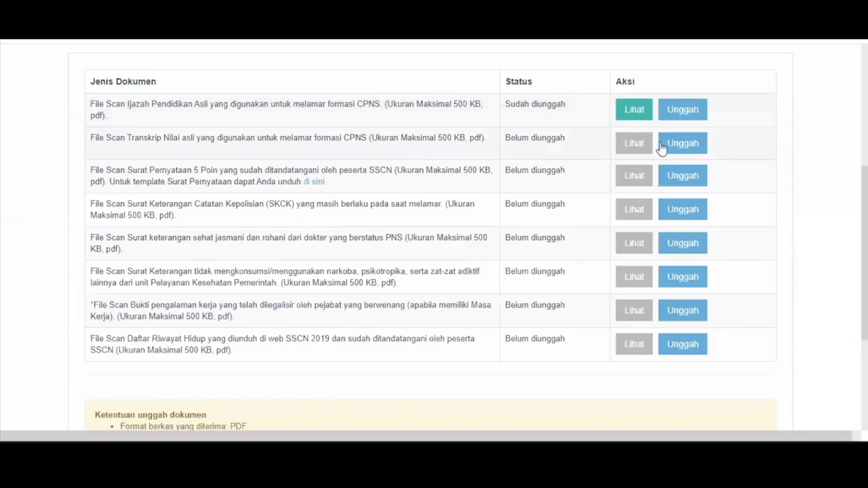
click(266, 139)
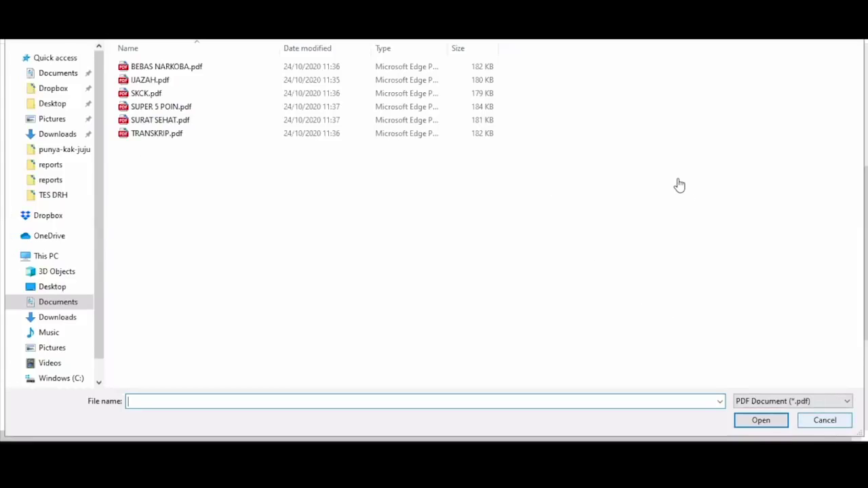
Close the file pickers and the DRH PDF preview, returning to the Unggah Dokumen table
key(Escape)
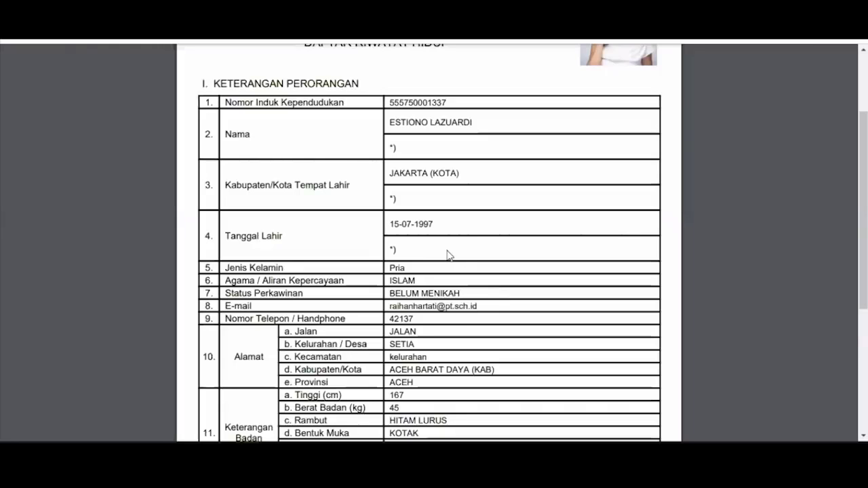
scroll(620, 125, down, 3)
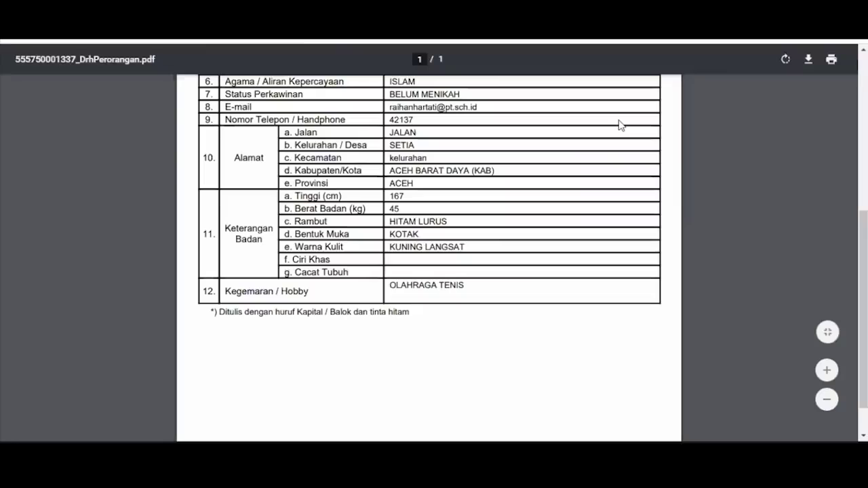
key(ctrl+w)
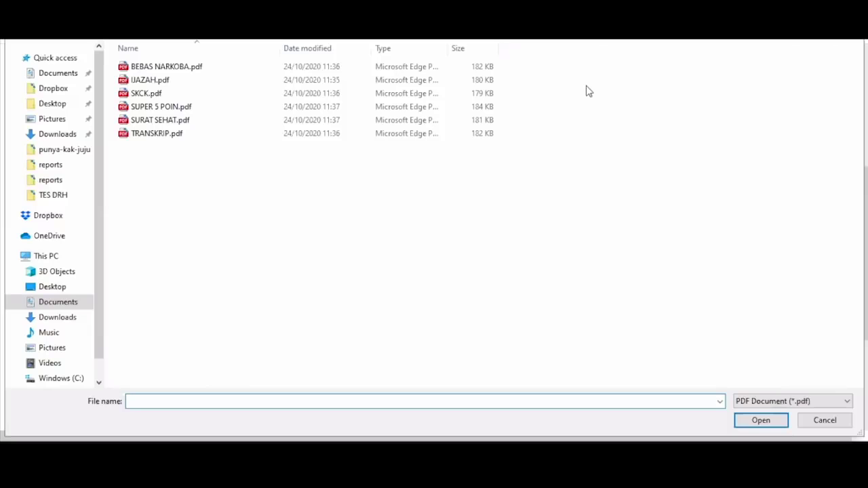
key(Escape)
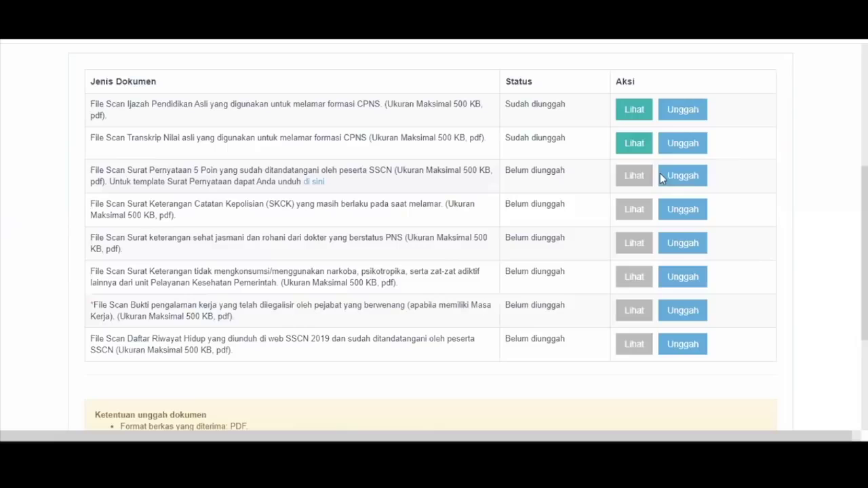
Upload the 5-point statement scan, then check and re-upload the police certificate as SKCK.pdf
click(687, 178)
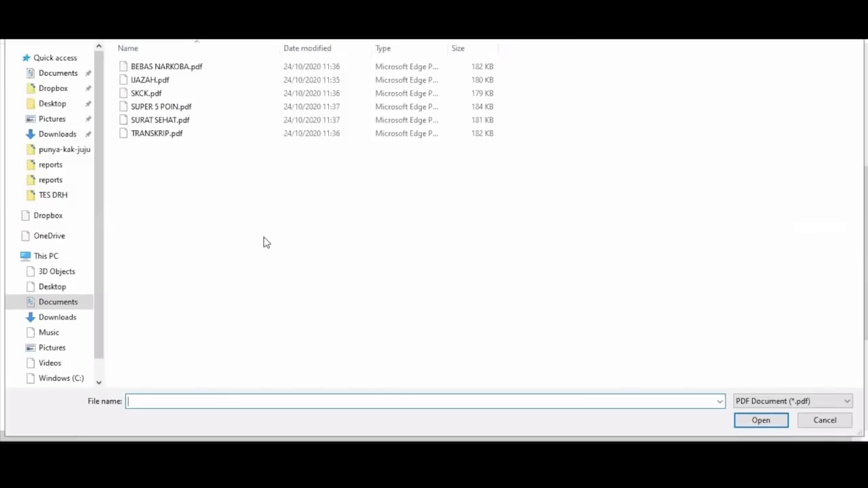
click(819, 426)
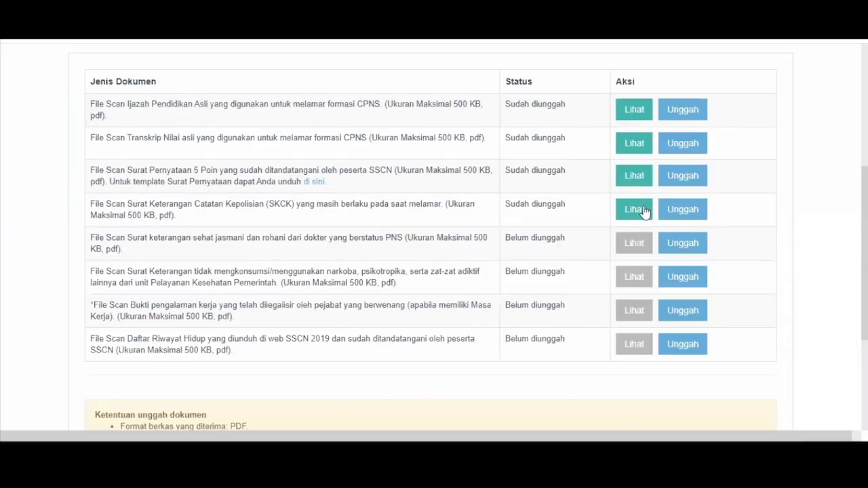
click(644, 211)
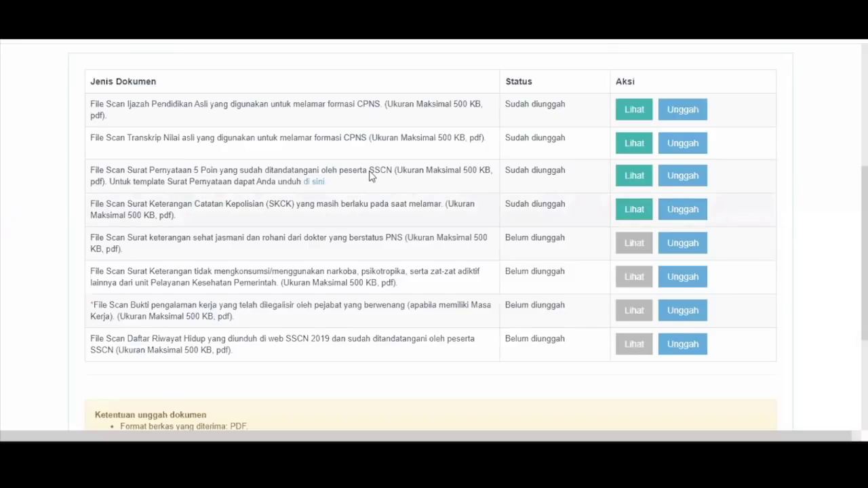
click(131, 107)
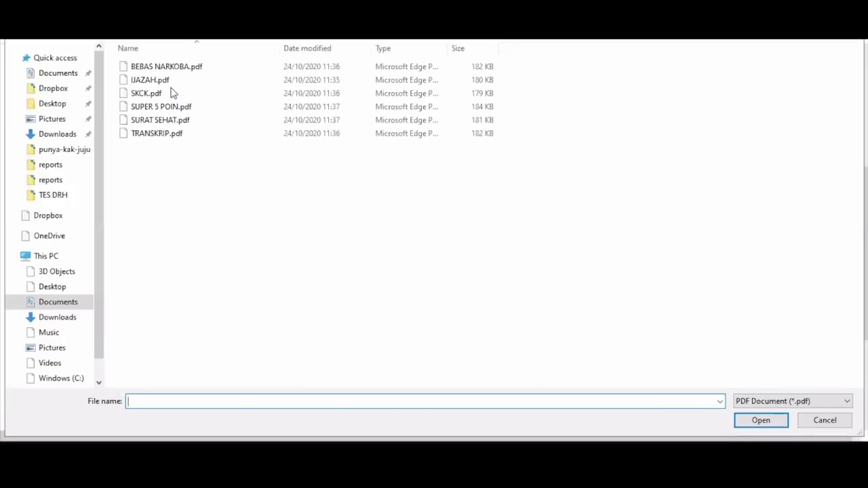
click(172, 93)
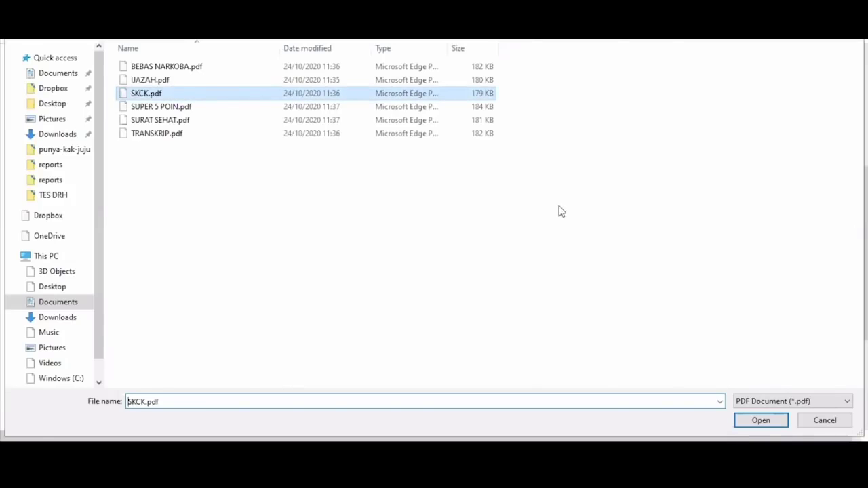
key(Return)
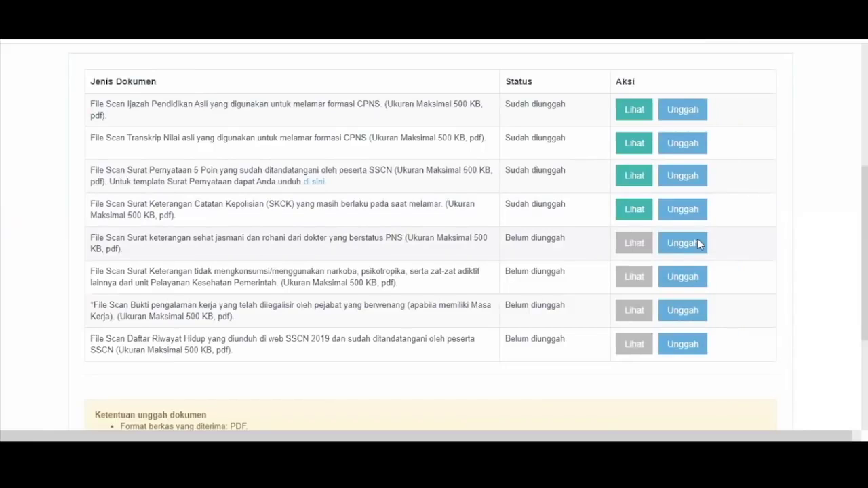
Upload the health certificate scan and BEBAS NARKOBA.pdf as the drug-free certificate
click(698, 243)
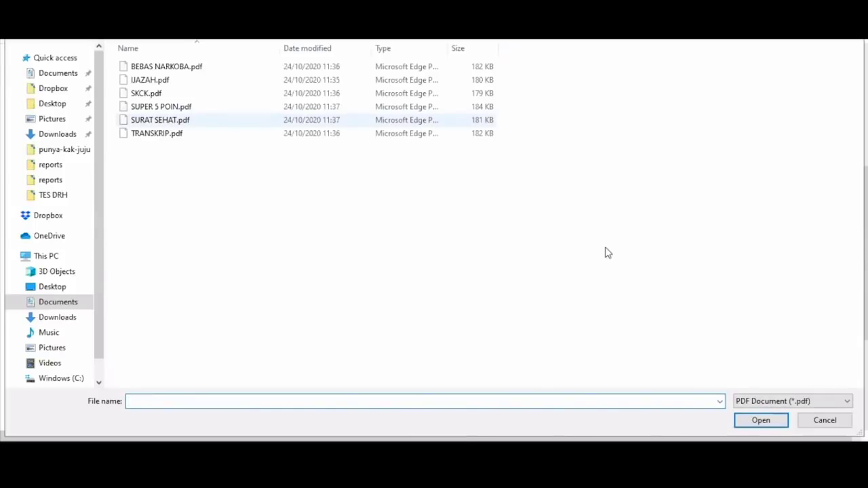
key(Escape)
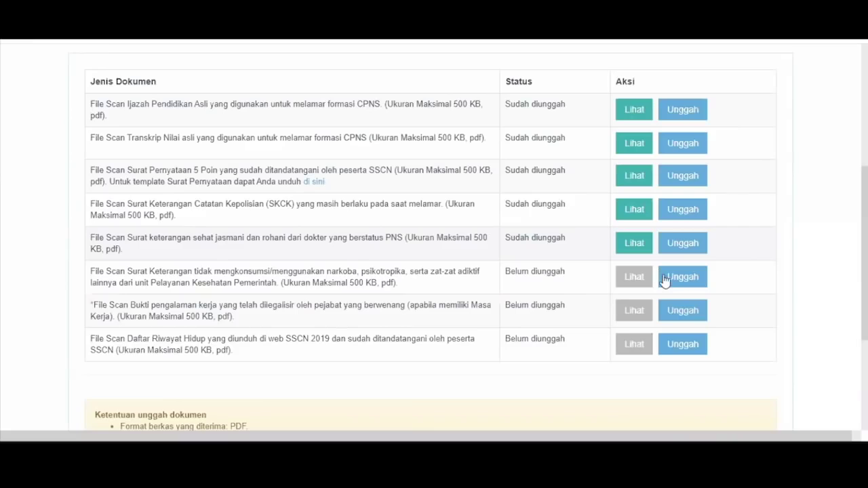
click(682, 279)
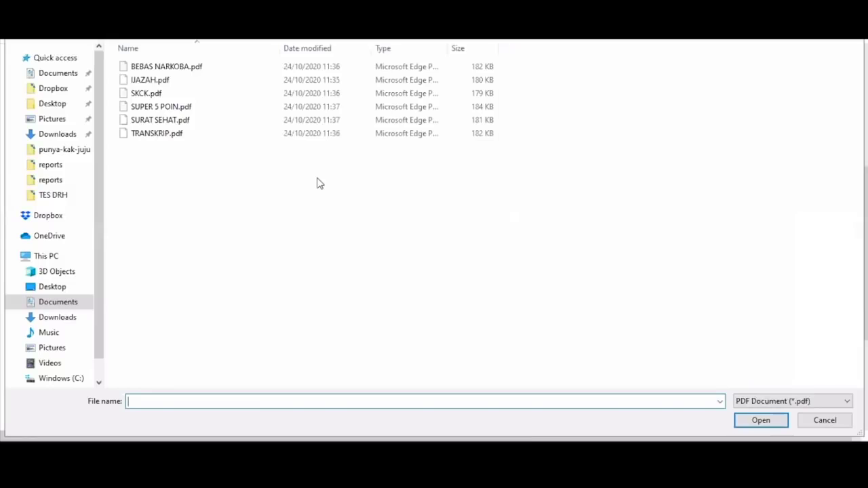
click(162, 68)
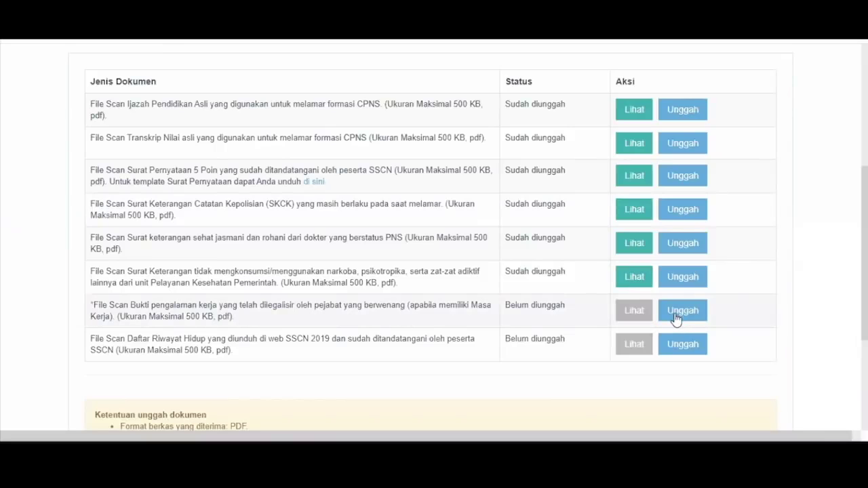
Skip the work-experience proof and upload BEBAS NARKOBA.pdf for the CV row
click(675, 314)
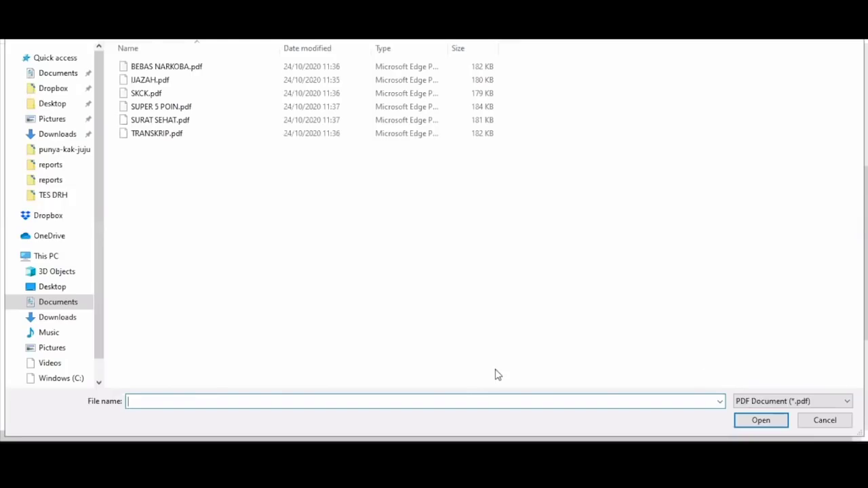
key(Escape)
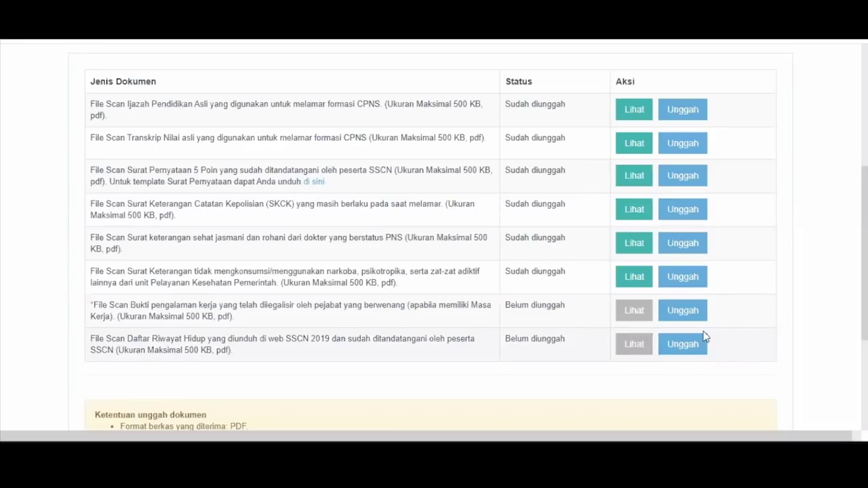
click(680, 348)
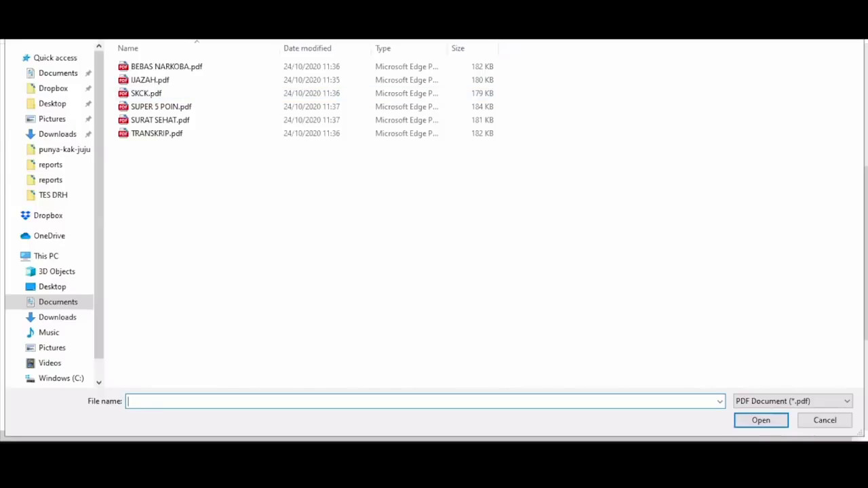
click(194, 65)
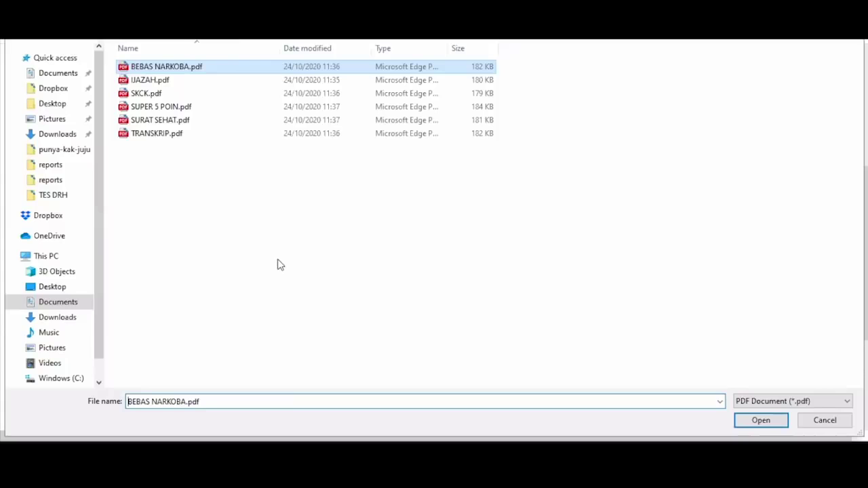
key(Return)
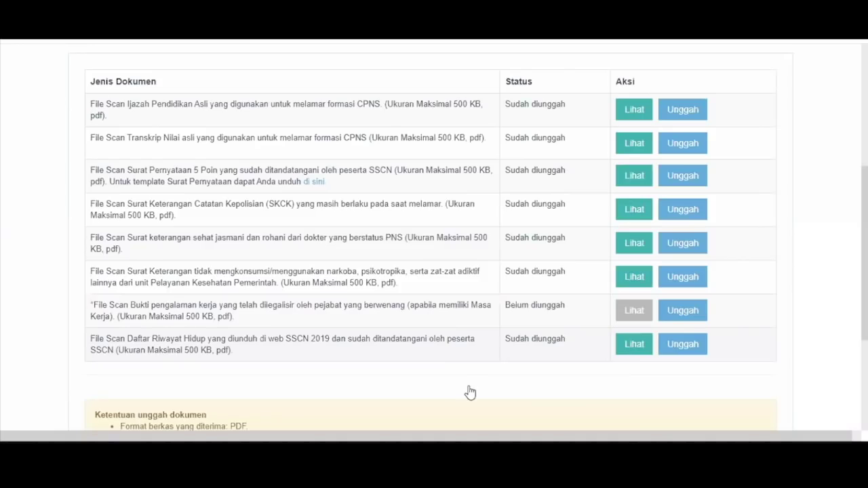
Finish the Daftar Riwayat Hidup filling process and confirm finalising it
scroll(470, 392, down, 3)
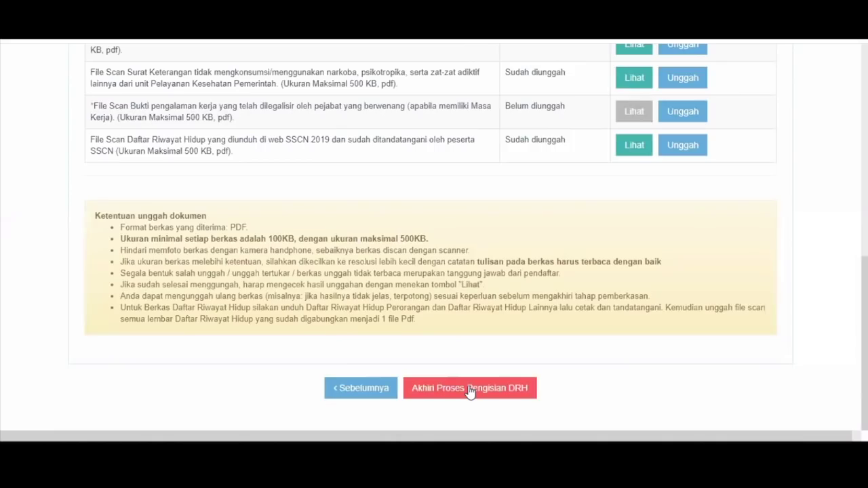
click(470, 392)
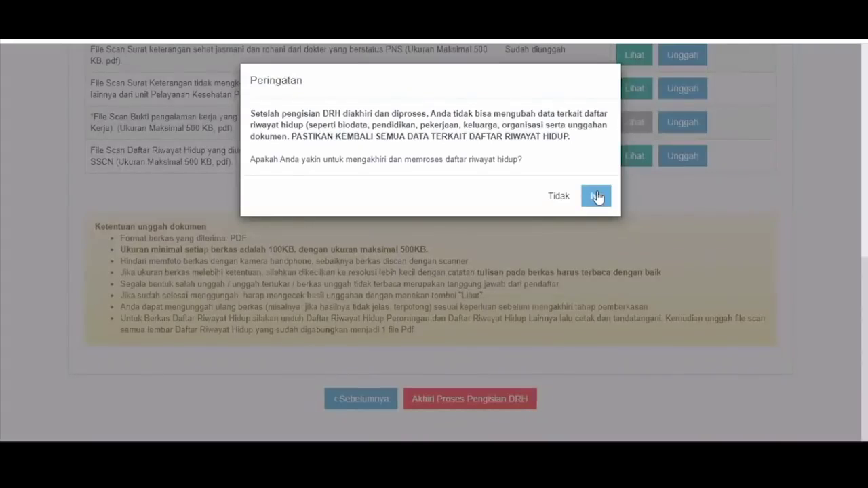
click(489, 246)
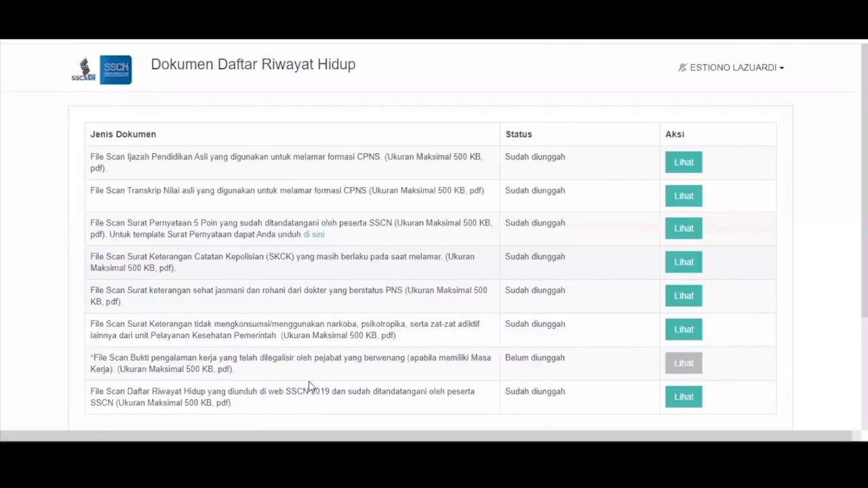
Review the finalised document list, viewing the uploaded CV scan
scroll(497, 252, down, 3)
scroll(498, 252, up, 3)
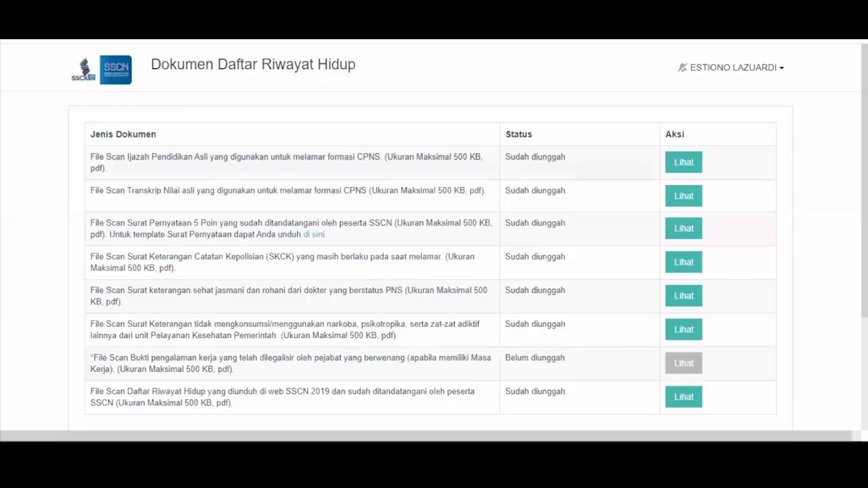
scroll(866, 257, down, 2)
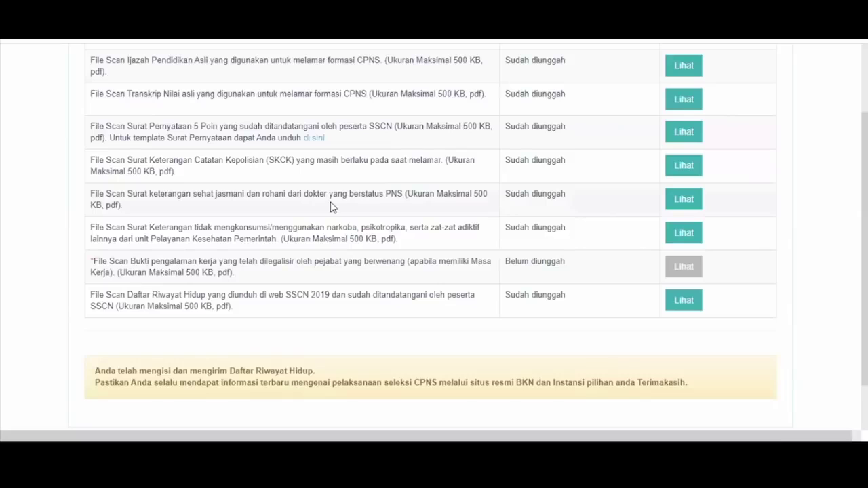
click(684, 303)
scroll(421, 209, down, 2)
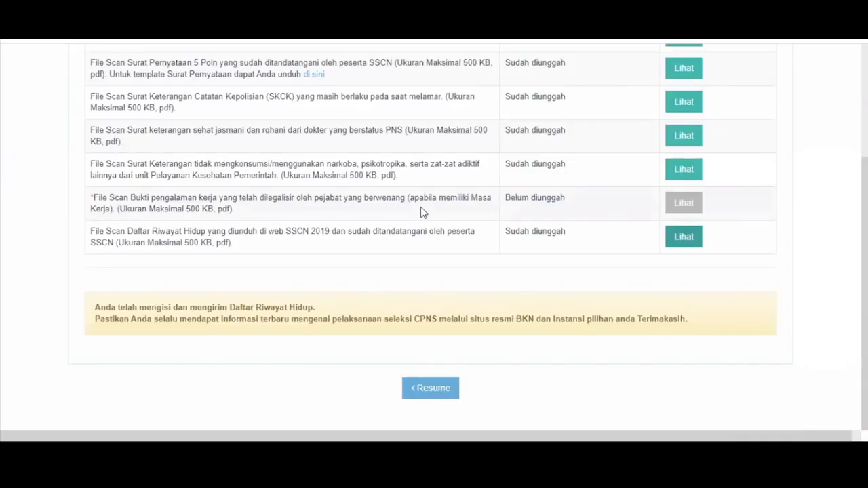
scroll(422, 215, up, 3)
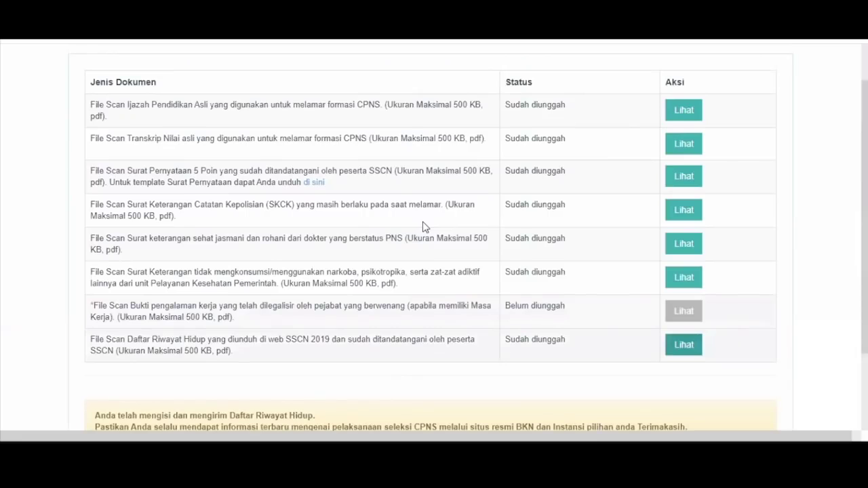
scroll(388, 135, up, 1)
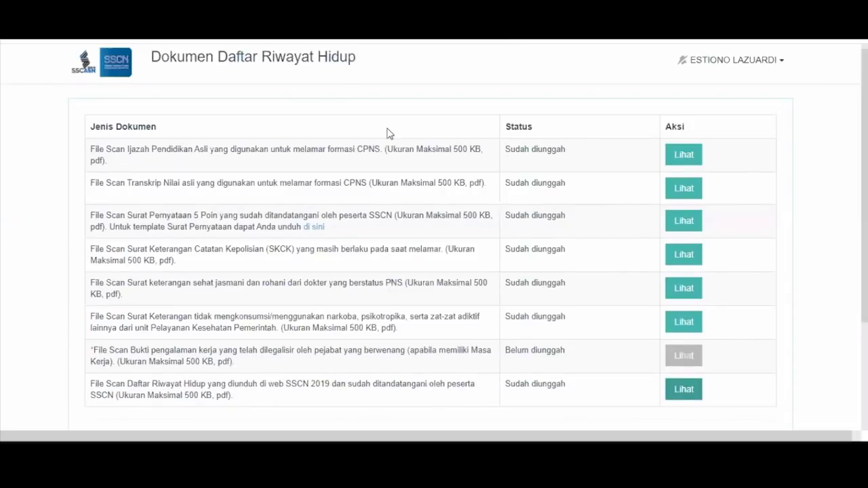
scroll(384, 250, up, 1)
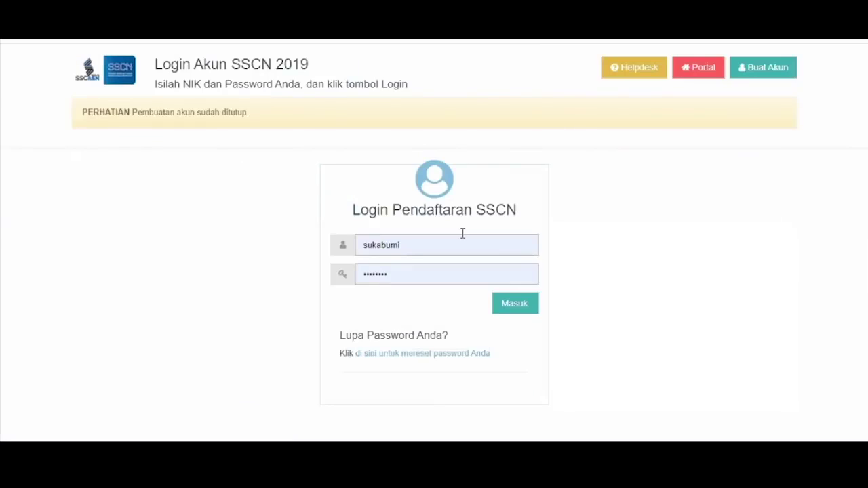
Log in to SSCASN with the second account's NIK and password
double_click(463, 235)
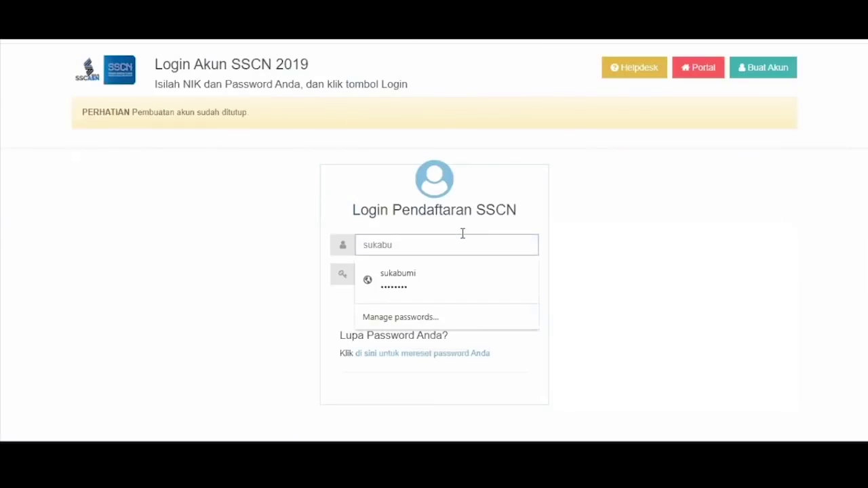
text(suk)
key(BackSpace)
key(BackSpace)
key(BackSpace)
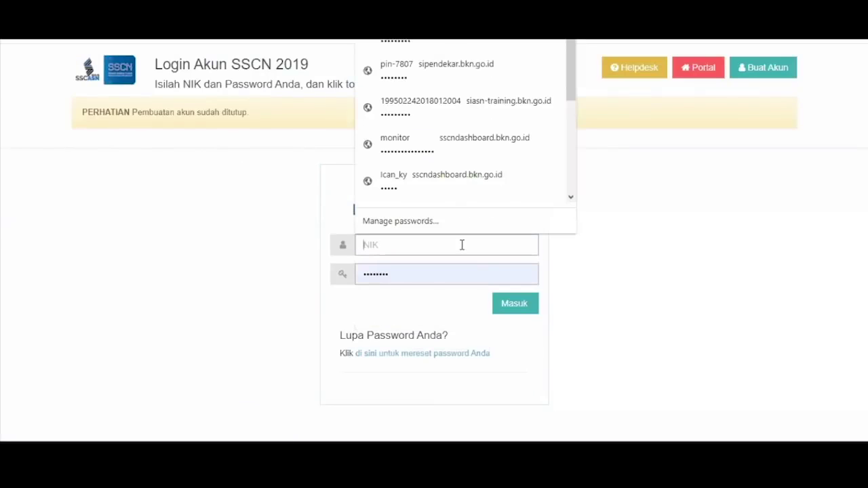
text(1111)
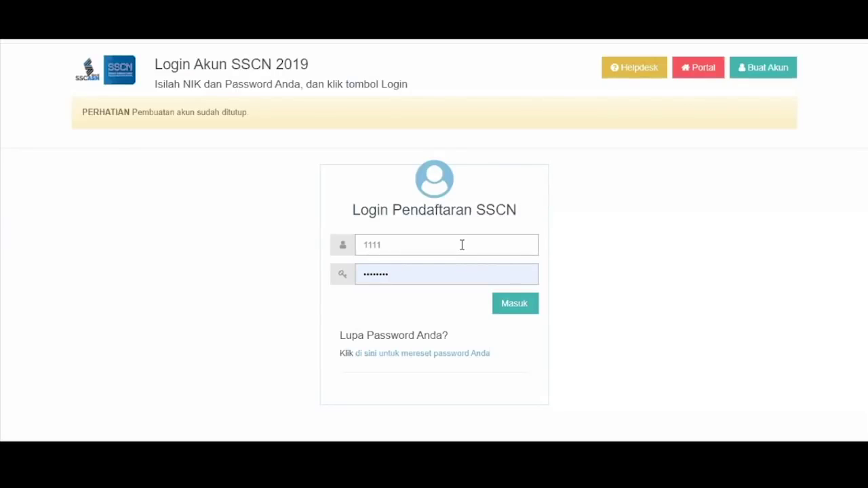
text(1)
key(BackSpace)
key(BackSpace)
key(BackSpace)
key(BackSpace)
key(BackSpace)
text(1)
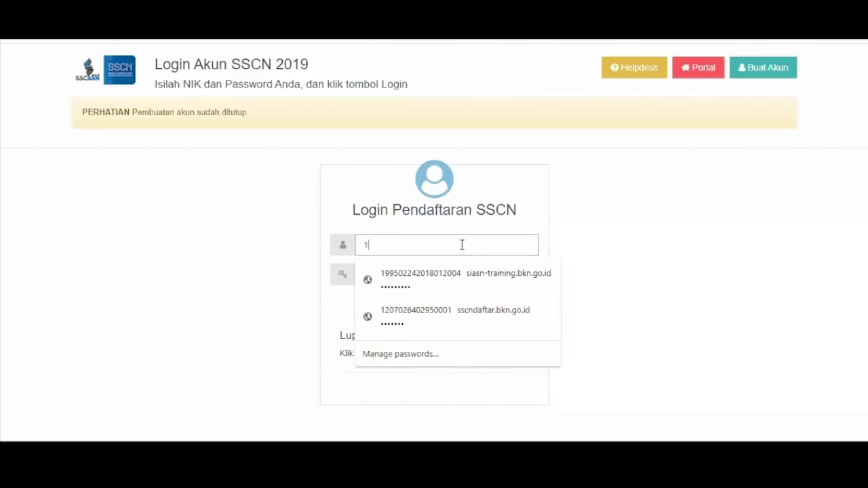
text(1111111)
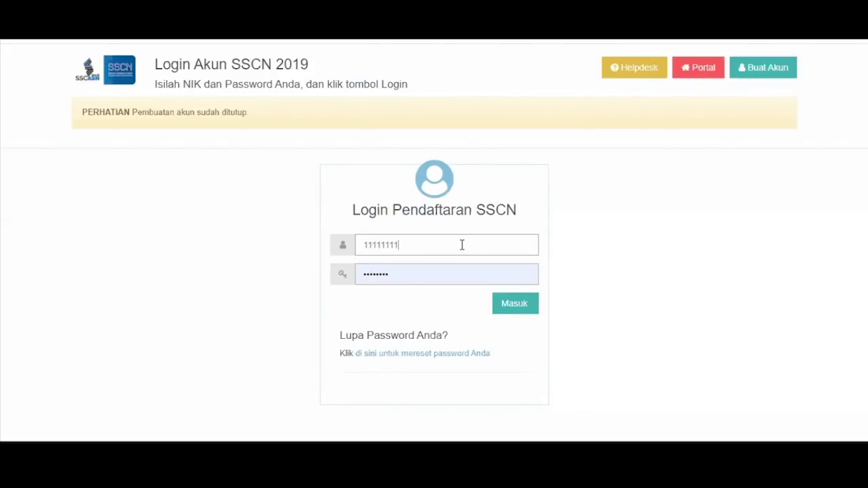
text(11)
key(Tab)
text(11111111)
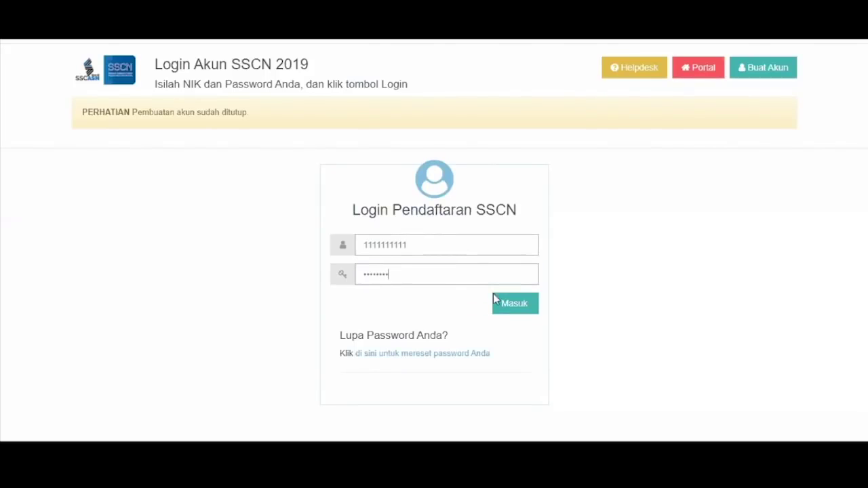
click(495, 302)
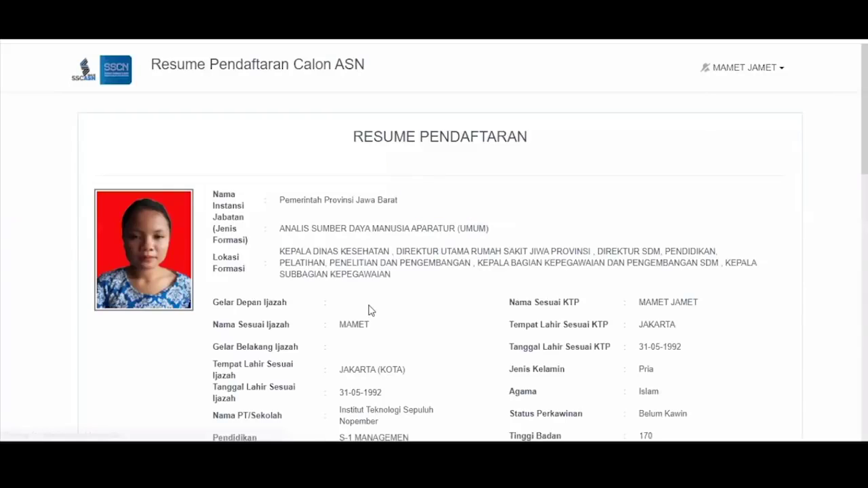
Open the AJUKAN SANGGAH appeal form and browse the Perihal Sanggah subject list
scroll(467, 287, down, 10)
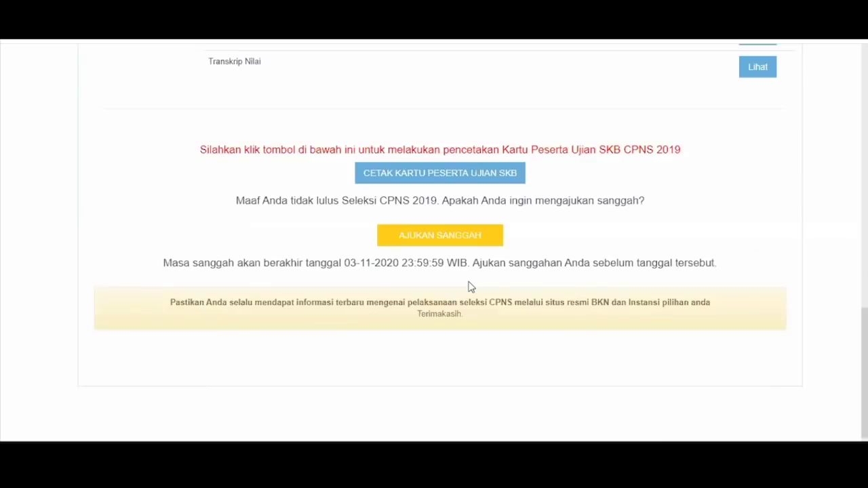
scroll(470, 287, down, 1)
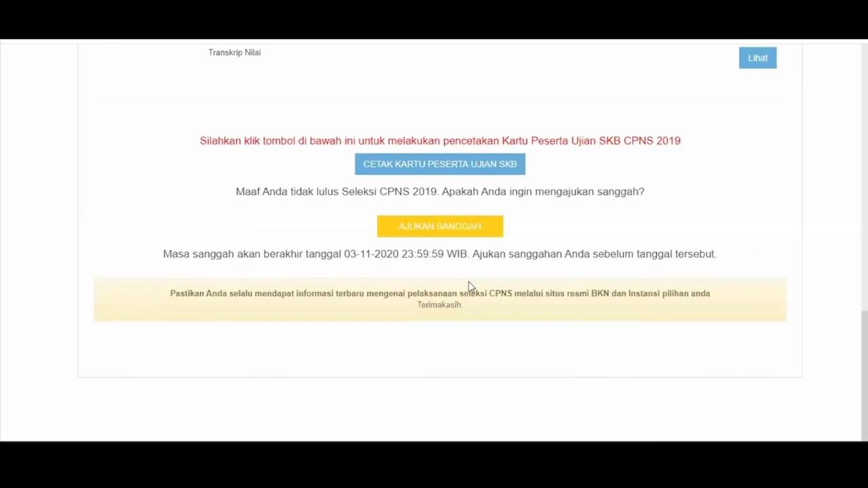
click(448, 229)
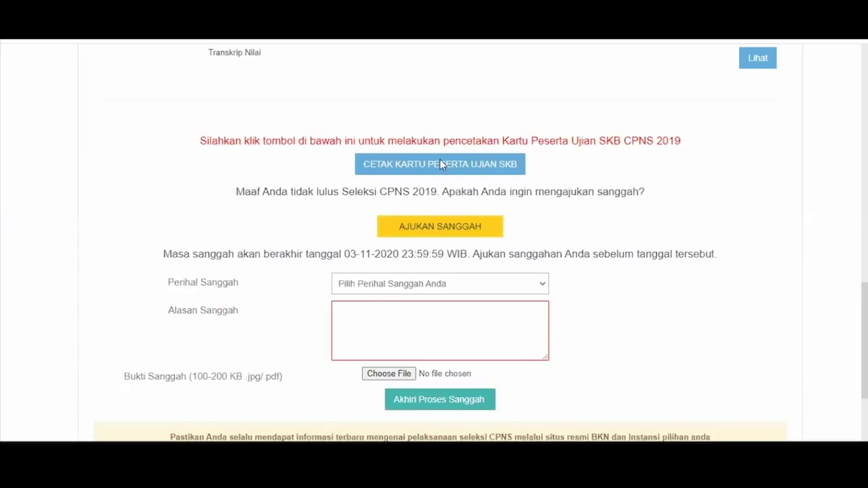
scroll(438, 182, down, 2)
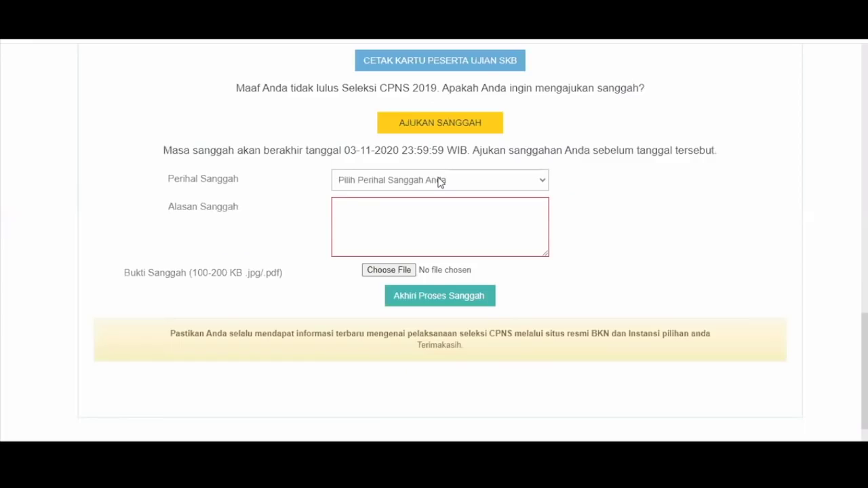
click(439, 181)
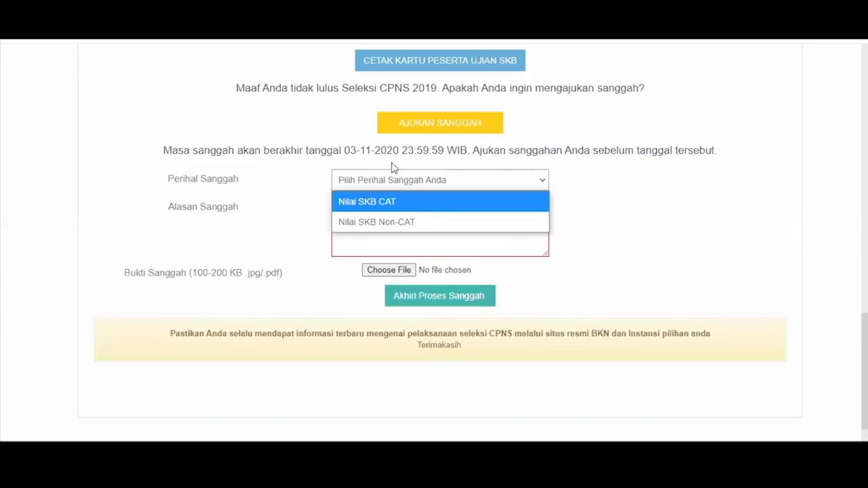
click(393, 169)
click(399, 181)
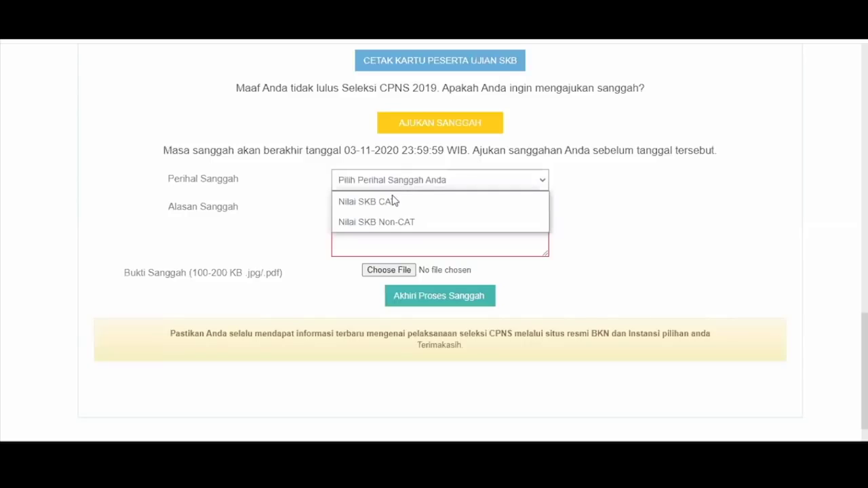
click(454, 150)
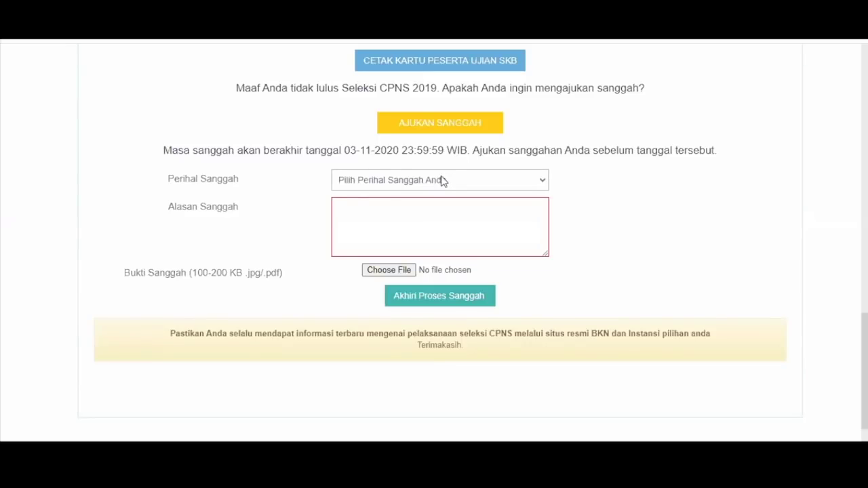
click(441, 181)
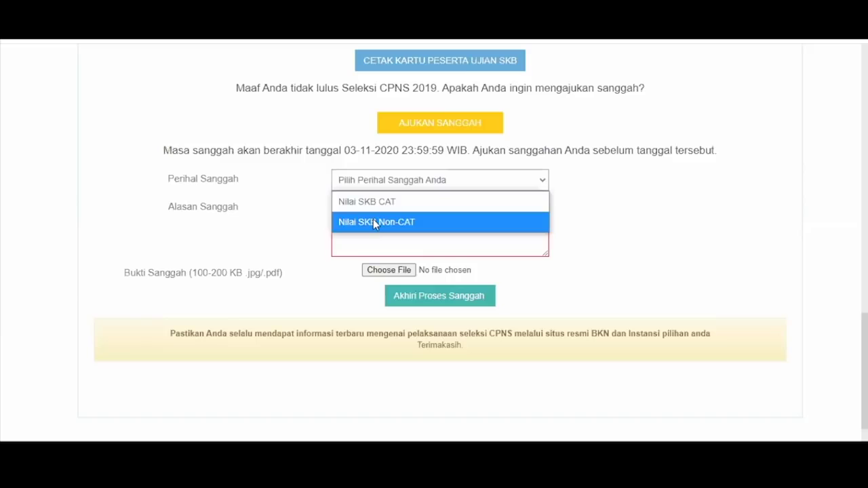
click(574, 184)
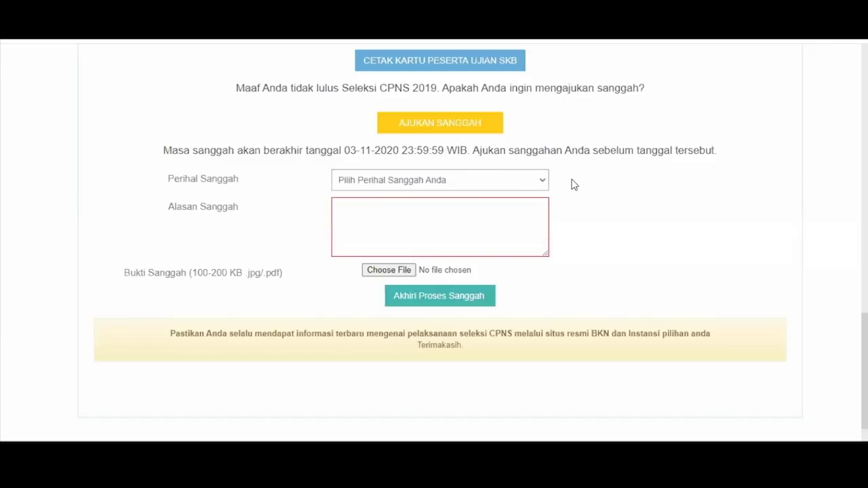
Set the appeal subject to Nilai SKB Non-CAT, method Psikotes, and reason 'alasan'
click(512, 182)
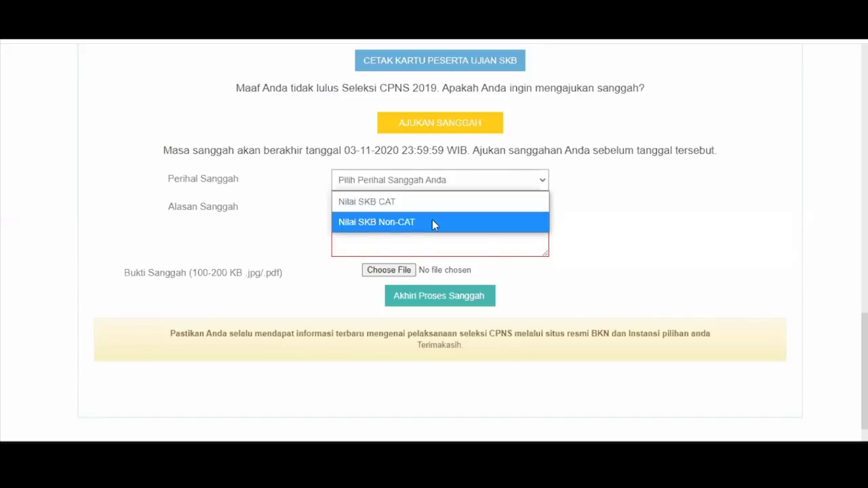
click(424, 223)
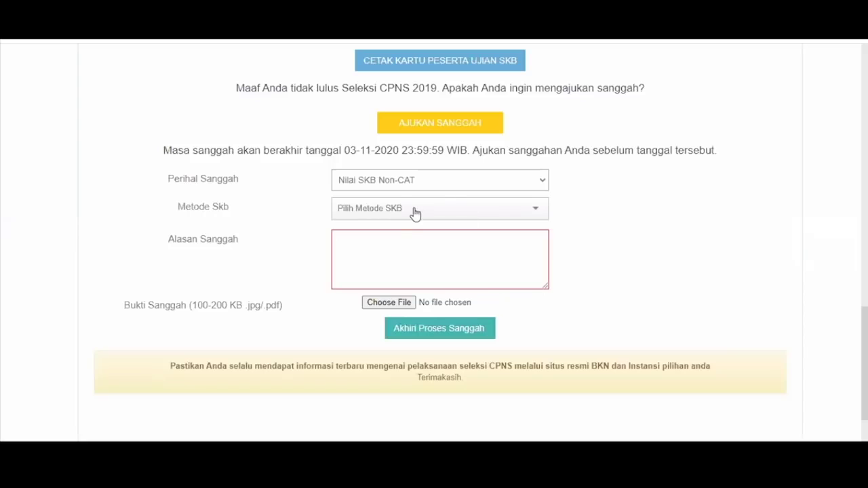
click(415, 215)
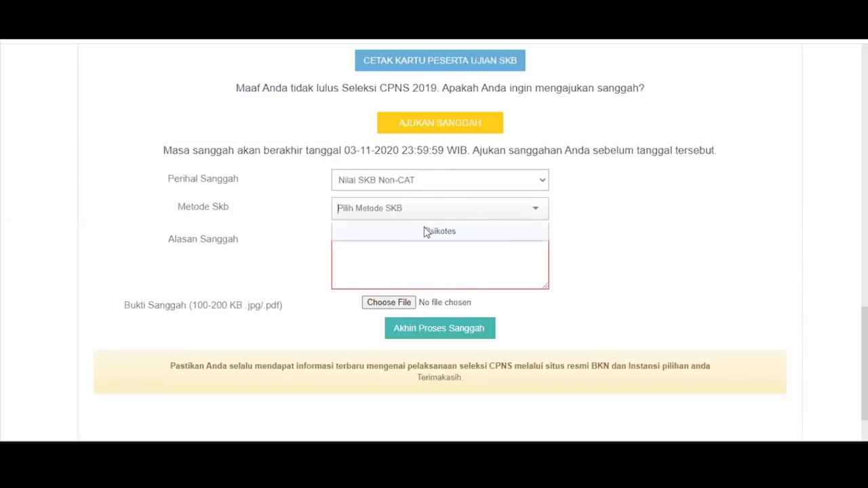
click(426, 232)
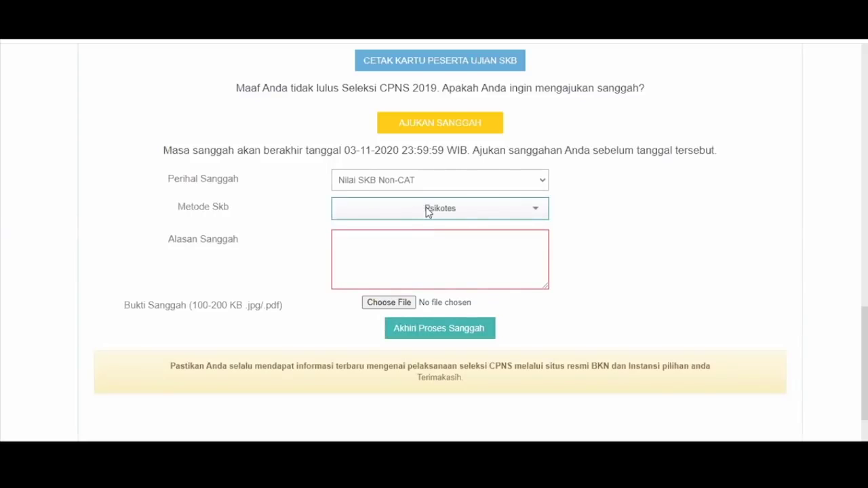
click(414, 234)
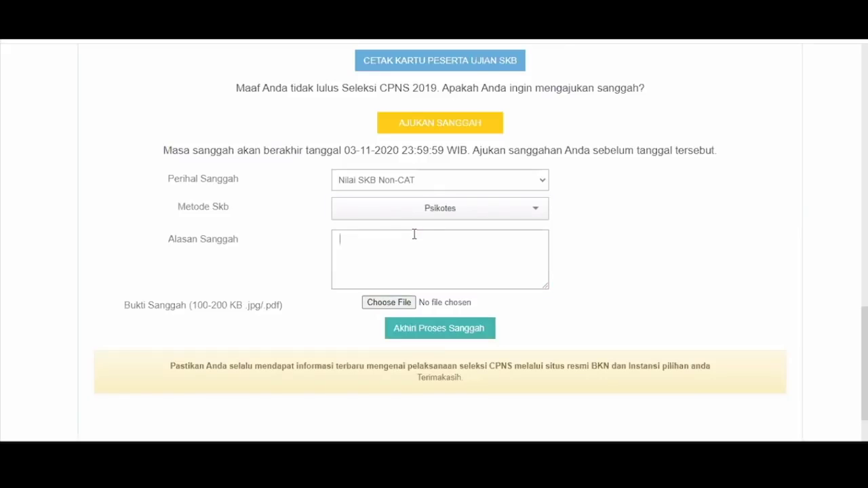
text(alasan)
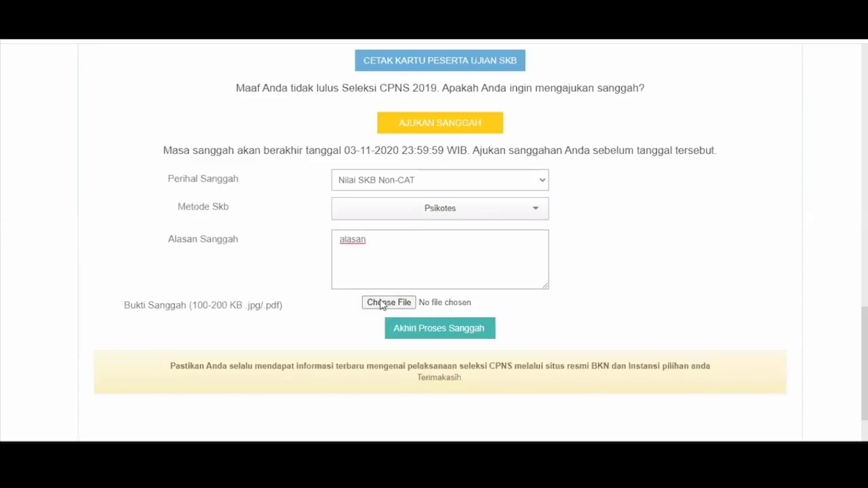
Attach TRANSKRIP.pdf as evidence and submit the appeal
click(382, 304)
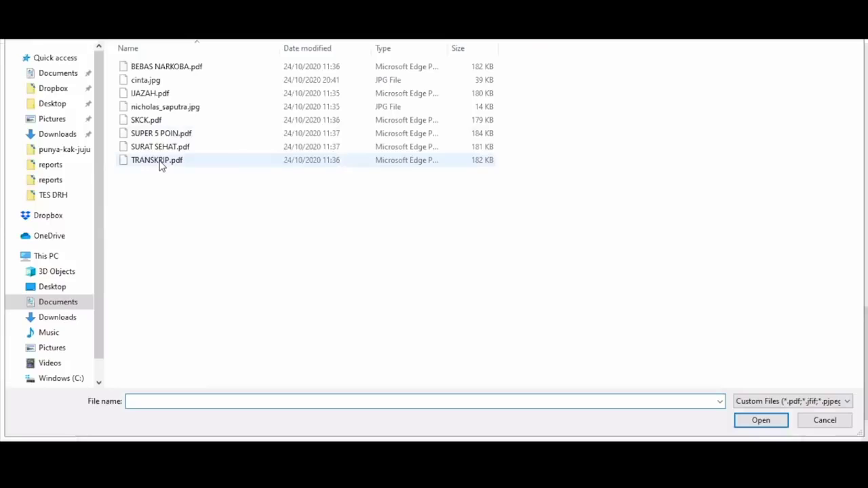
double_click(160, 162)
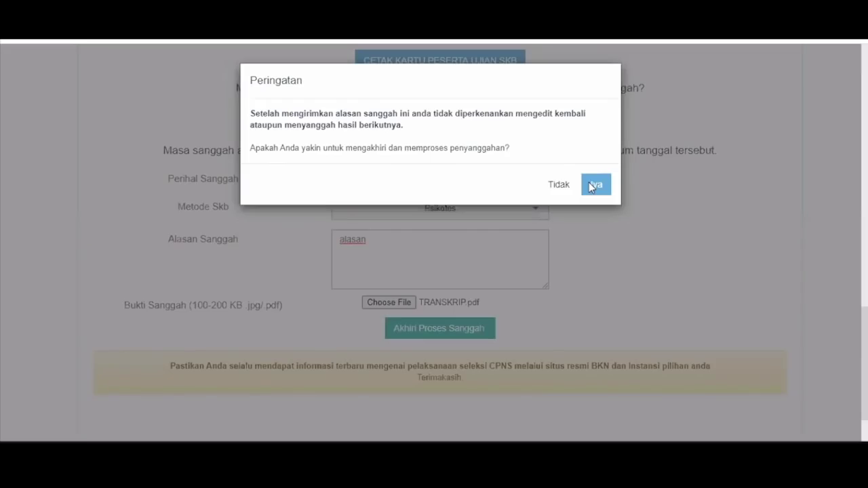
click(590, 187)
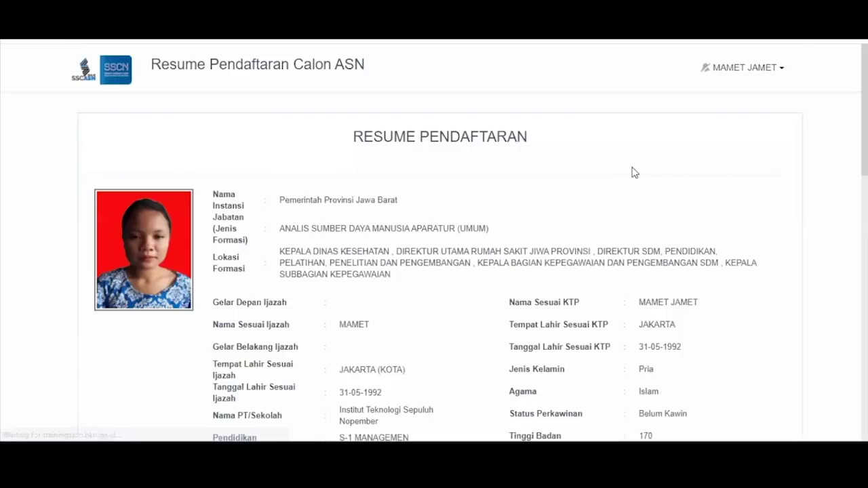
scroll(632, 171, down, 15)
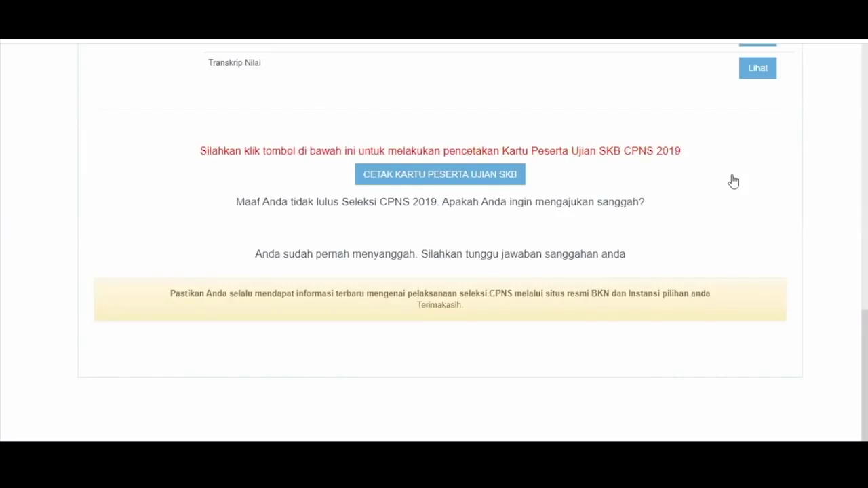